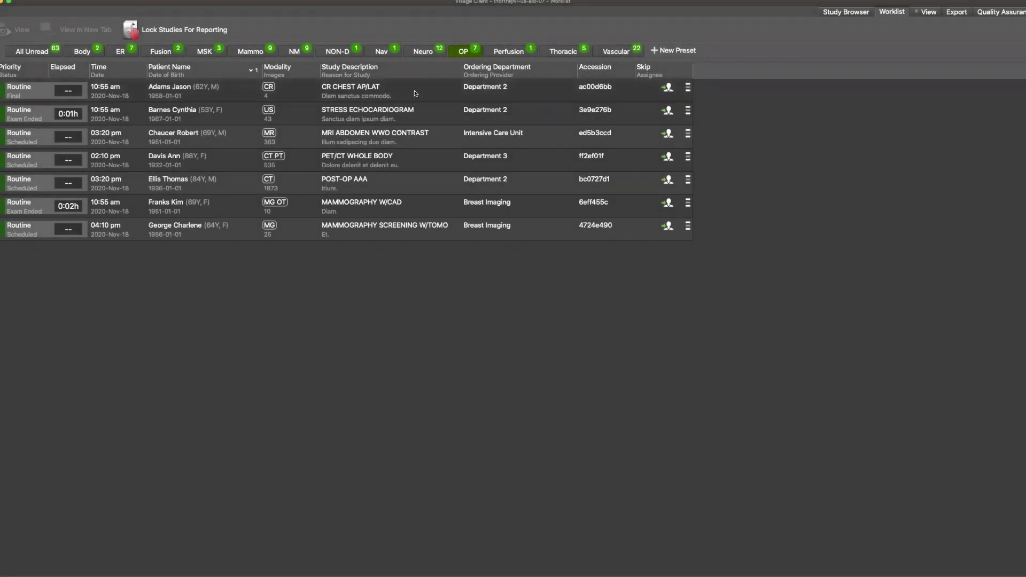
# Open the CR CHEST AP/LAT study and compare it with its priors in the Compare 1 (Stacked) and Compare 1+4 layouts
pyautogui.doubleClick(415, 94)
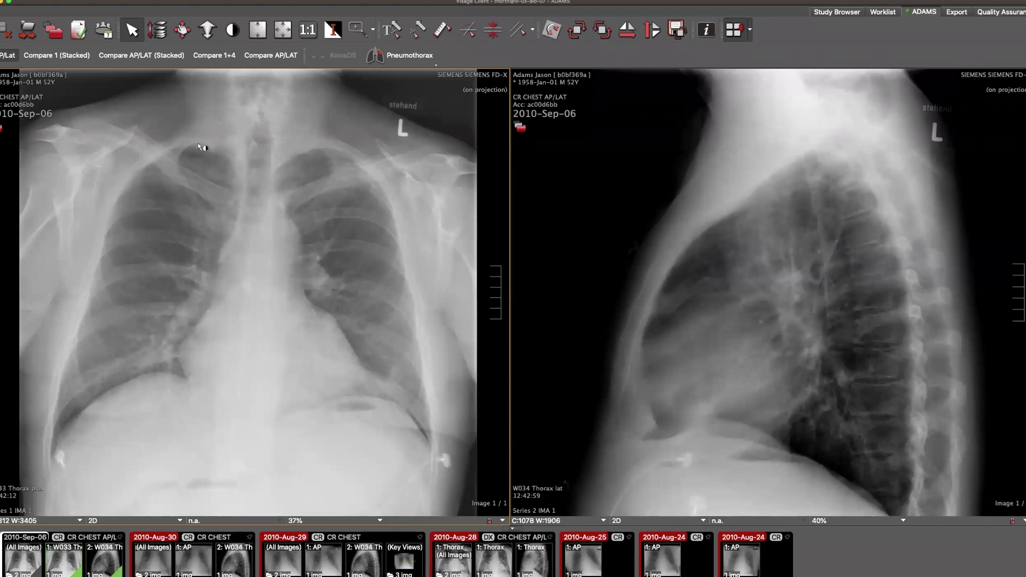
pyautogui.click(57, 55)
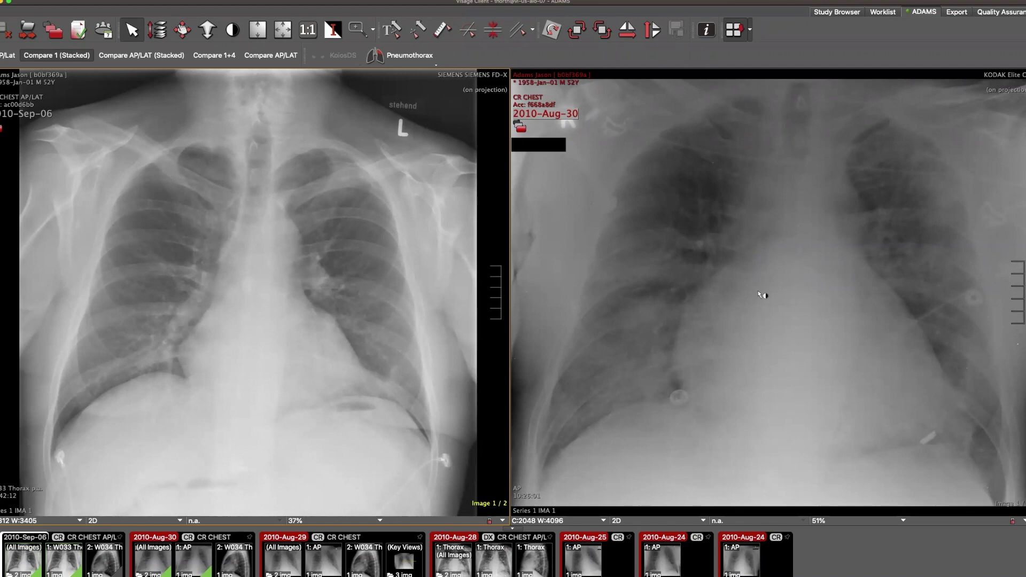
pyautogui.scroll(-3, 762, 295)
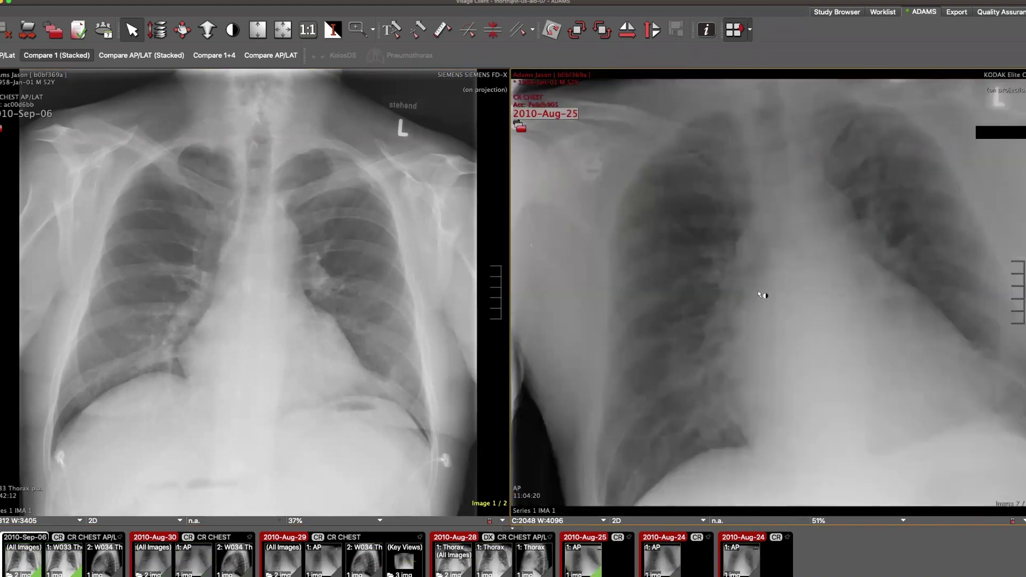
pyautogui.scroll(3, 763, 295)
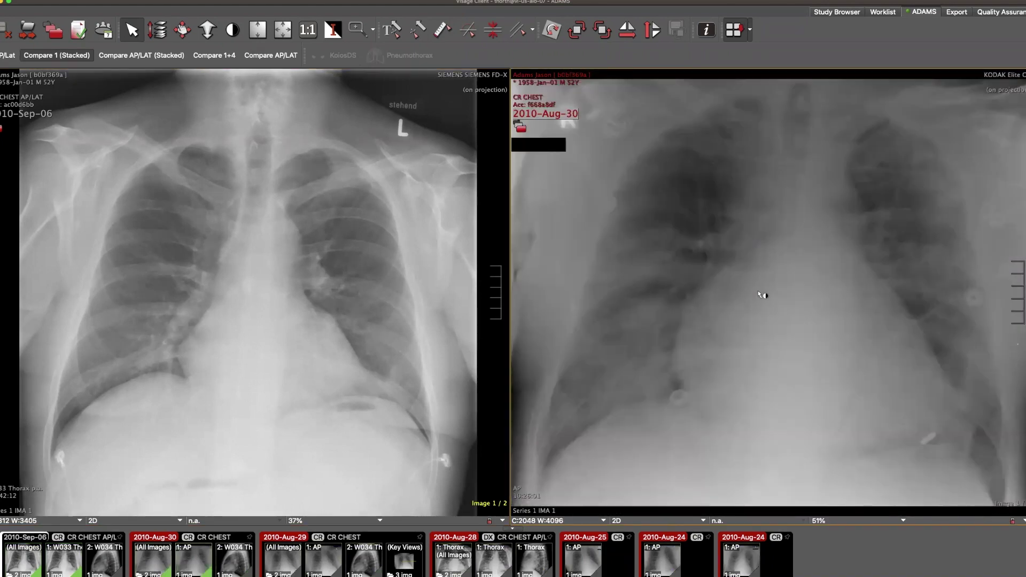
pyautogui.click(215, 55)
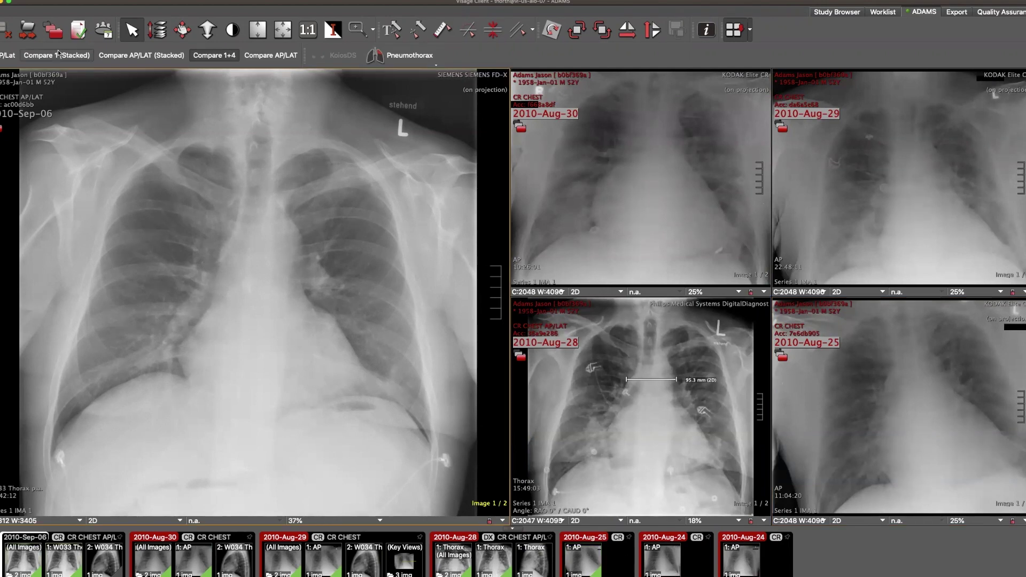
# Advance to the stress echocardiogram study and lay out its still images with the 12 Statics protocol
pyautogui.click(27, 31)
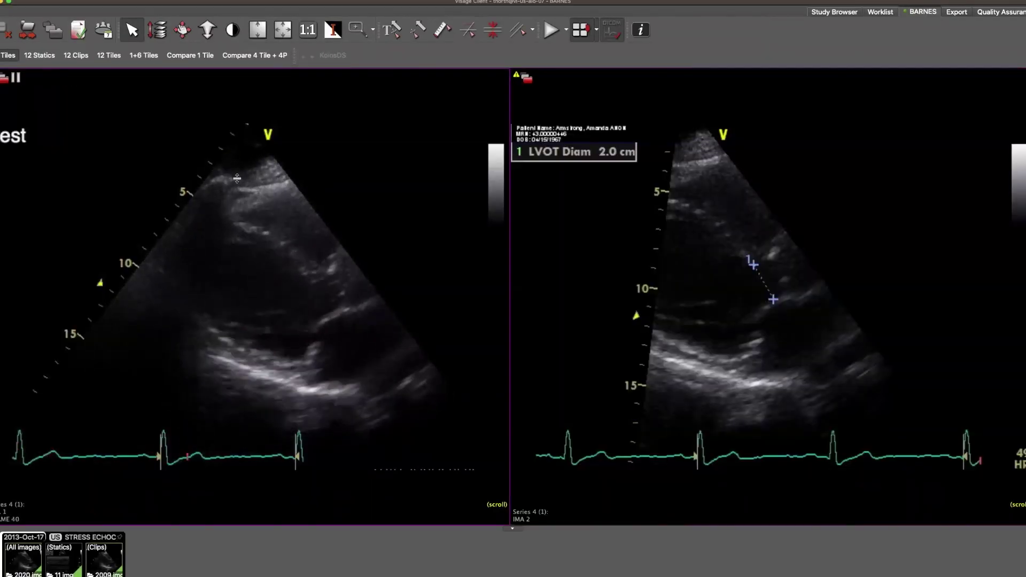
pyautogui.click(38, 56)
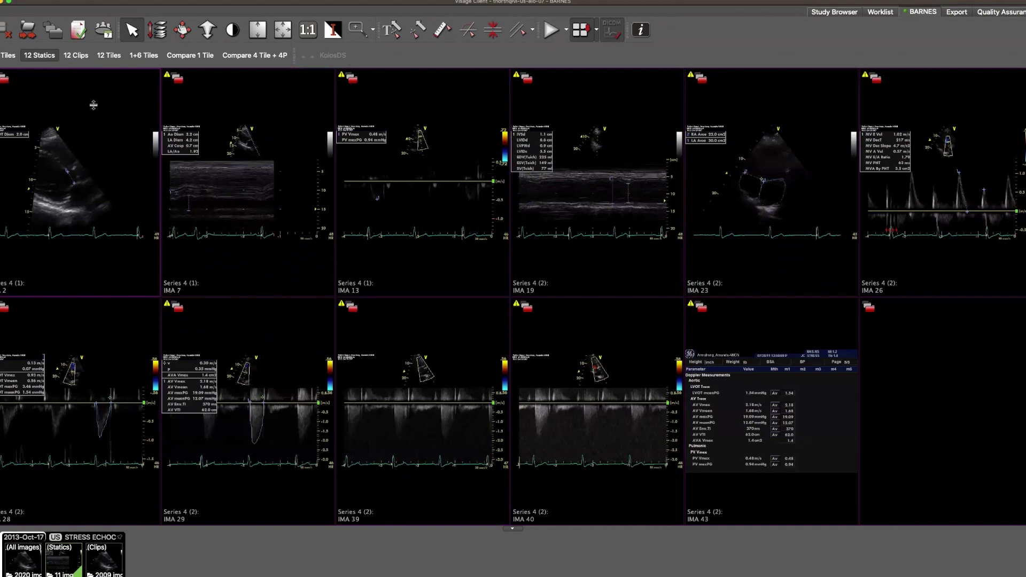
# Lay out the echocardiogram's cine loops with the 12 Clips protocol and page through them and back to the first page
pyautogui.click(76, 56)
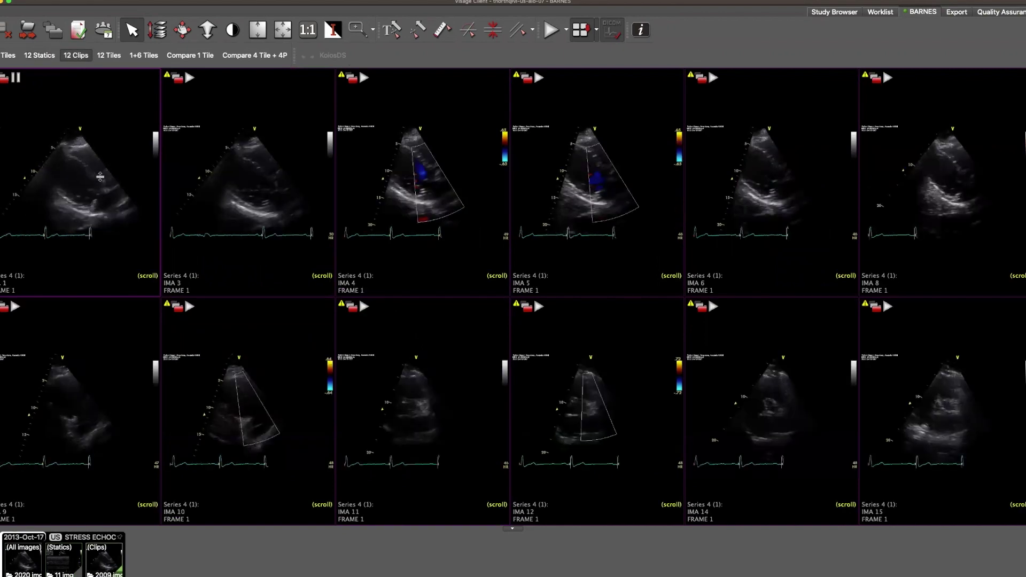
pyautogui.scroll(-1, 105, 180)
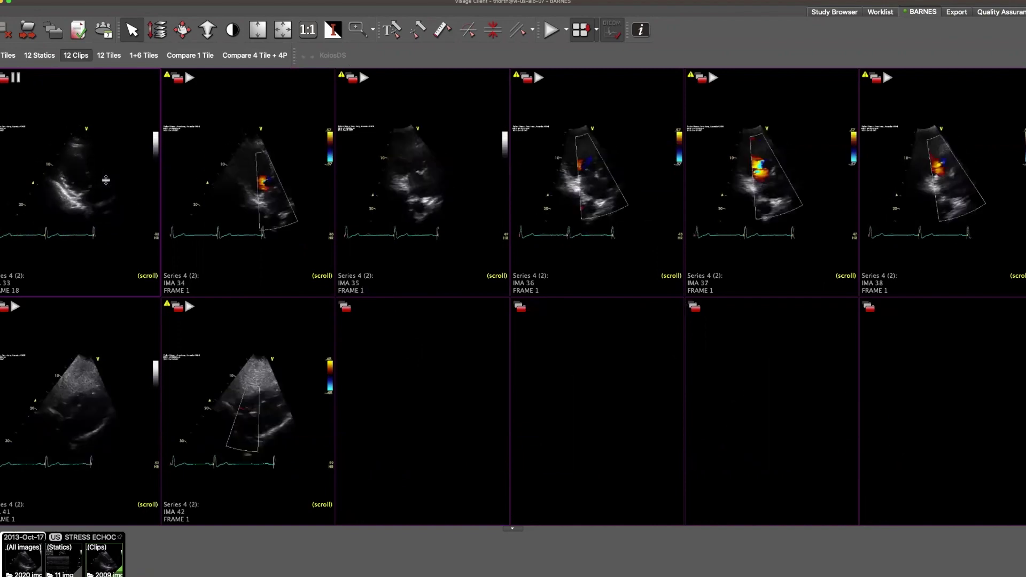
pyautogui.scroll(1, 106, 180)
pyautogui.scroll(-2, 106, 180)
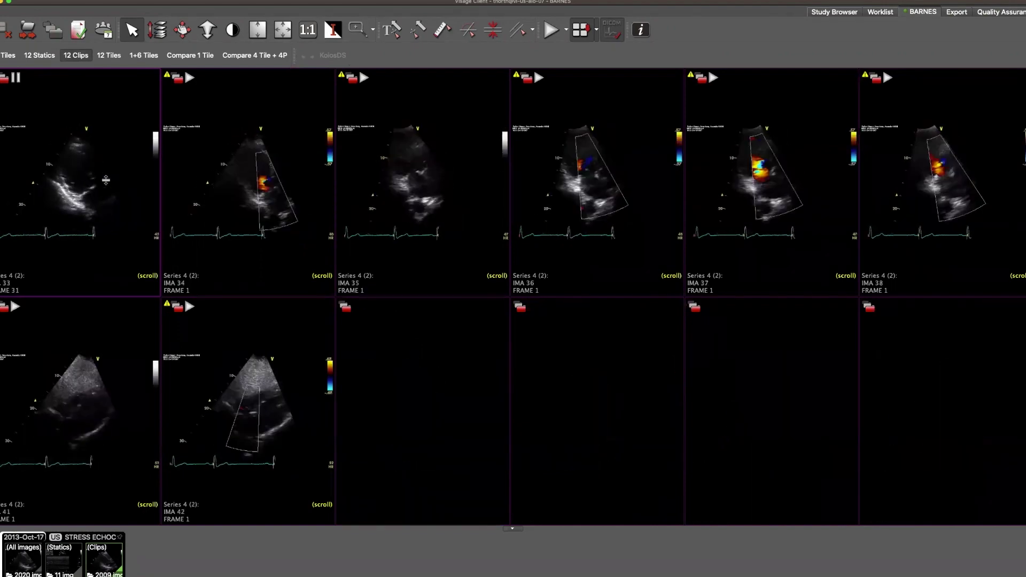
pyautogui.scroll(2, 106, 180)
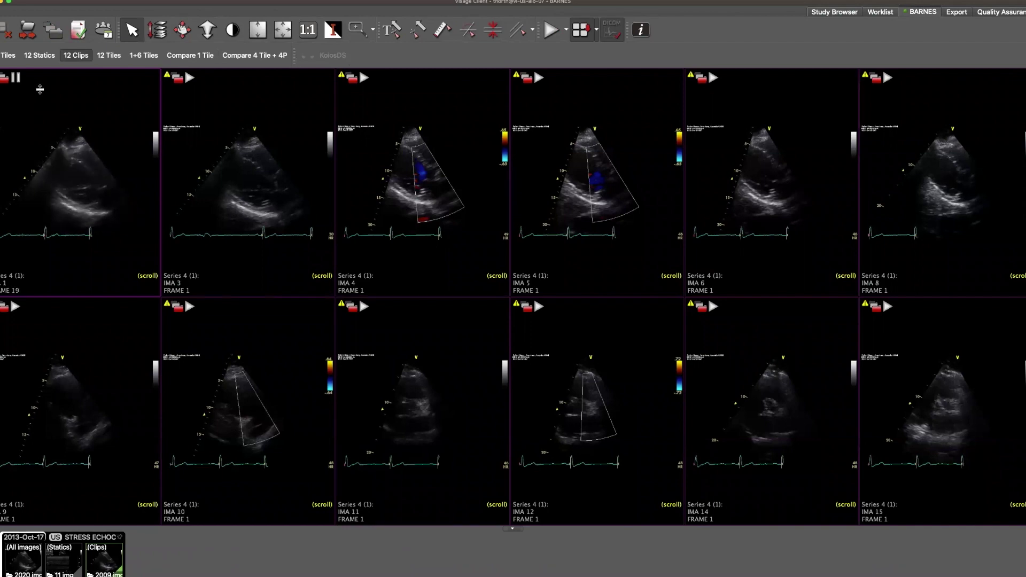
# Lay out the echocardiogram's stills and clips together with the 12 Tiles protocol and page through all images and back
pyautogui.click(110, 56)
pyautogui.scroll(-2, 249, 195)
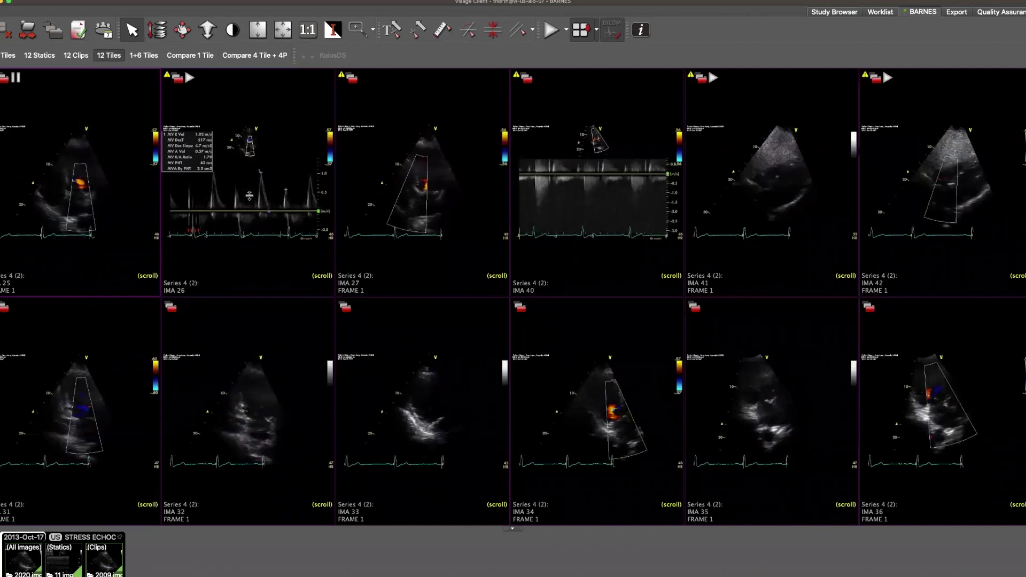
pyautogui.scroll(2, 250, 196)
pyautogui.scroll(-2, 249, 196)
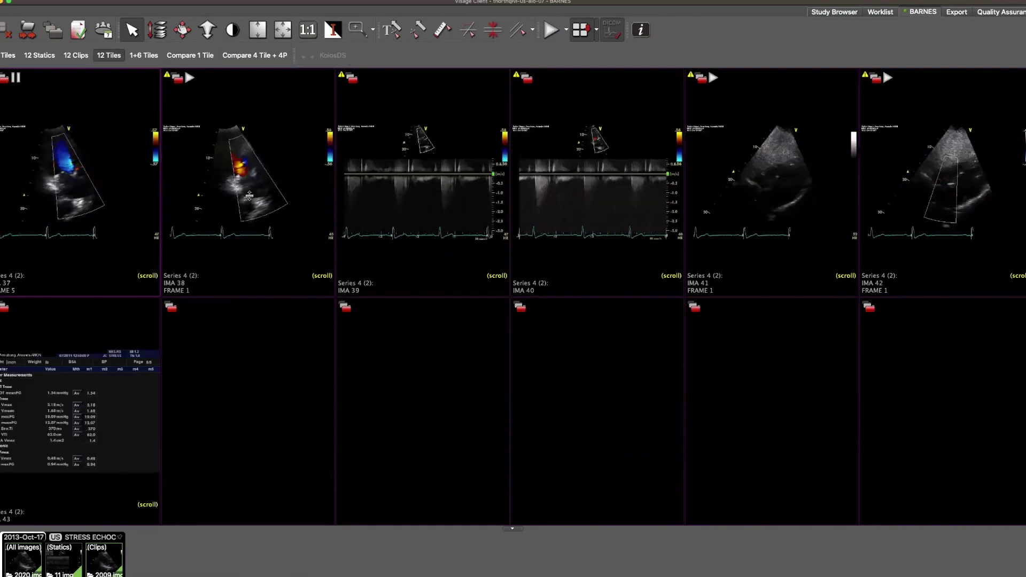
pyautogui.scroll(2, 250, 195)
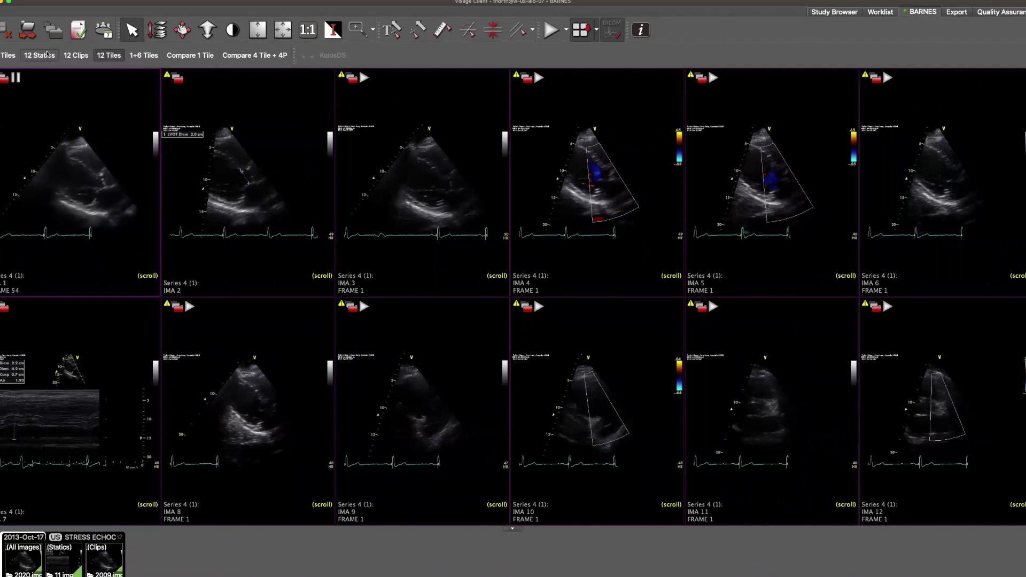
# Show the whole-body PET/CT study in the Fused MPR + CT layout and centre all views on the right liver hot spot picked in the MIP
pyautogui.click(27, 31)
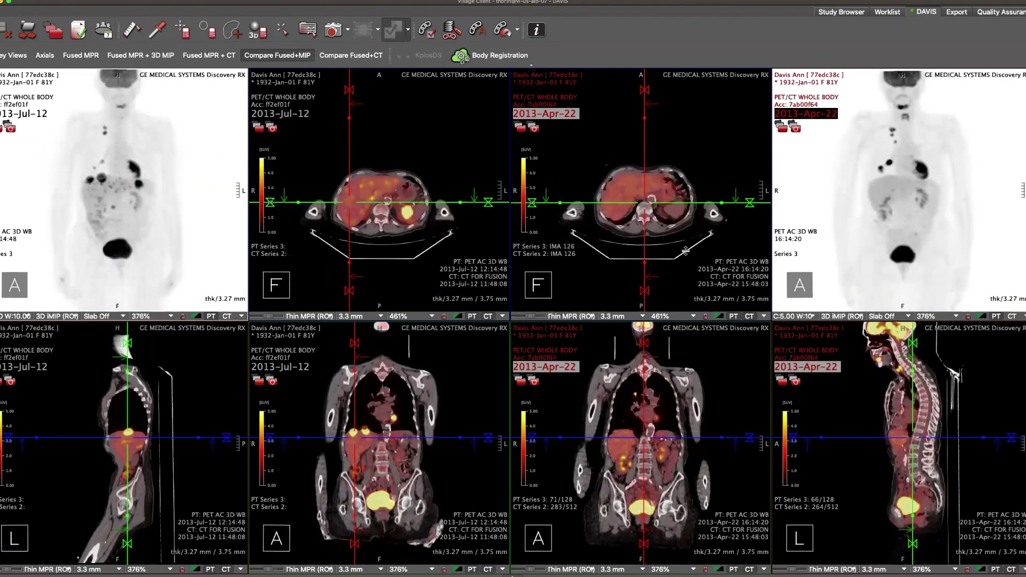
pyautogui.click(222, 57)
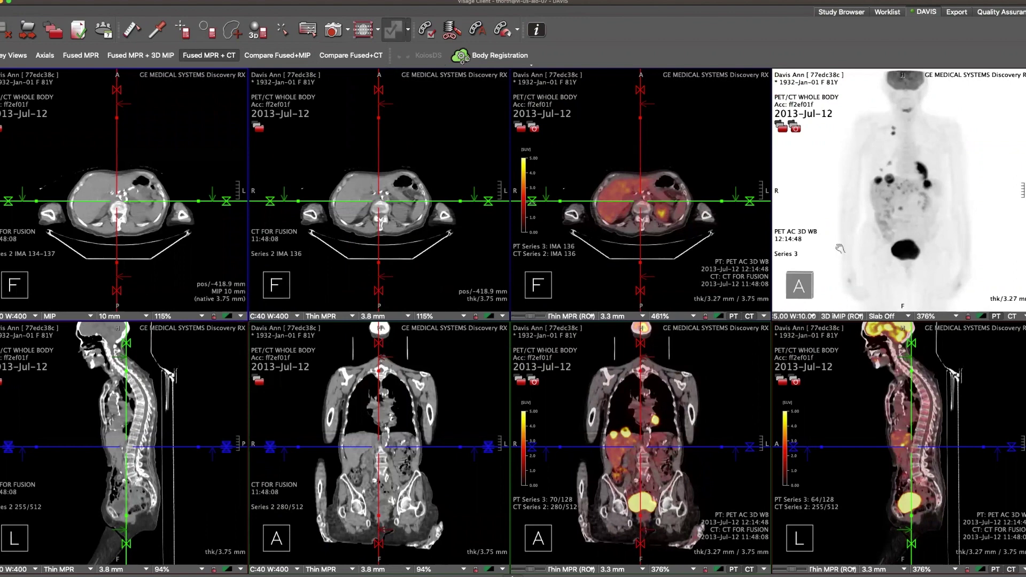
pyautogui.click(933, 210)
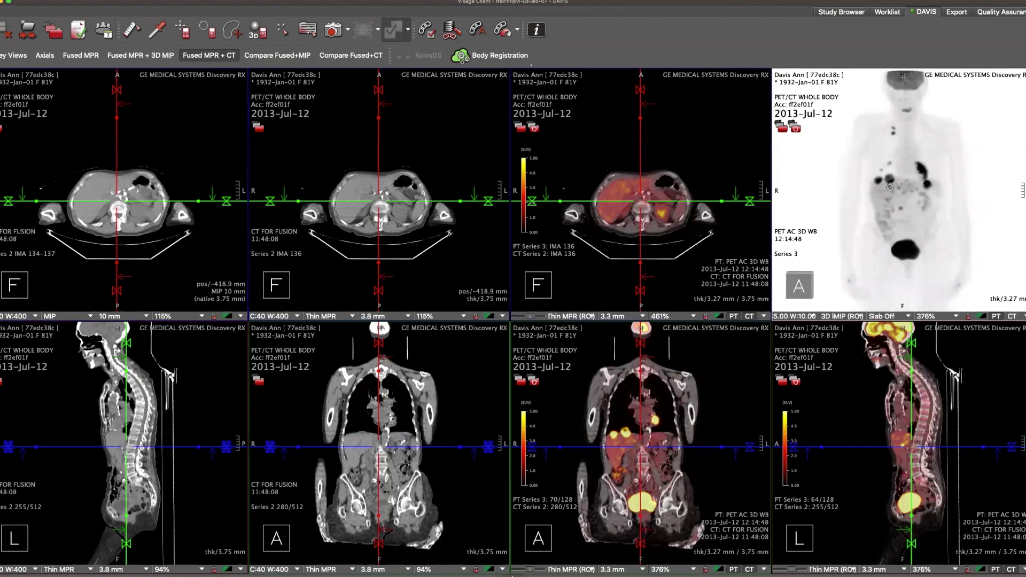
pyautogui.click(876, 180)
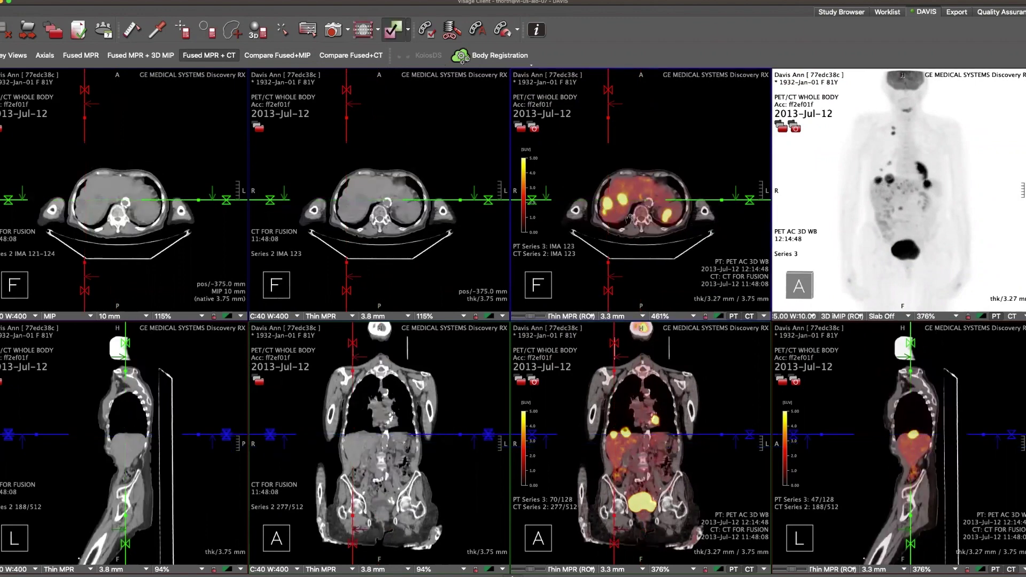
# Segment the lateral liver hot spot as a new lesion on the fused axial PET/CT view
pyautogui.rightClick(628, 219)
pyautogui.click(740, 354)
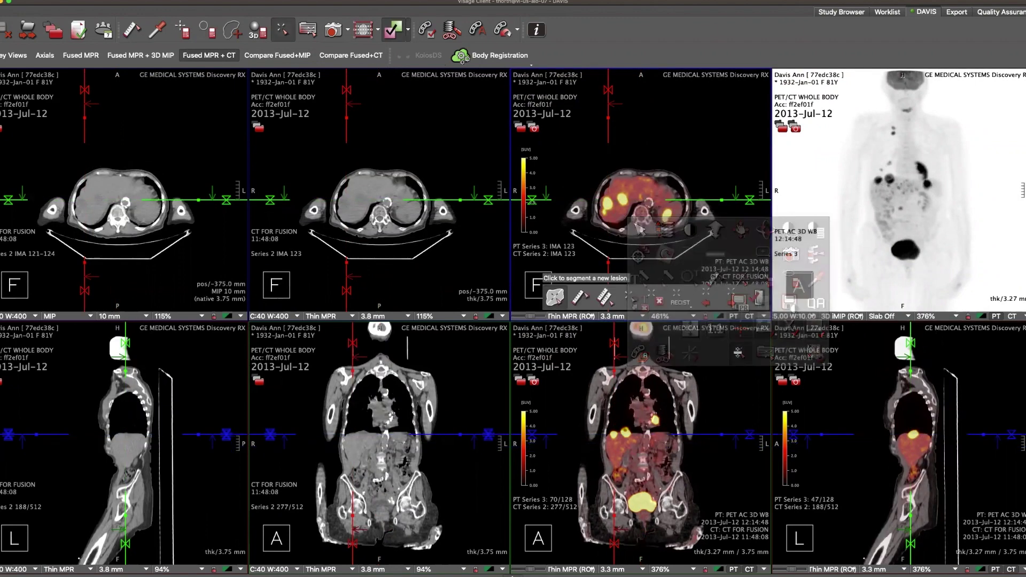
pyautogui.click(609, 206)
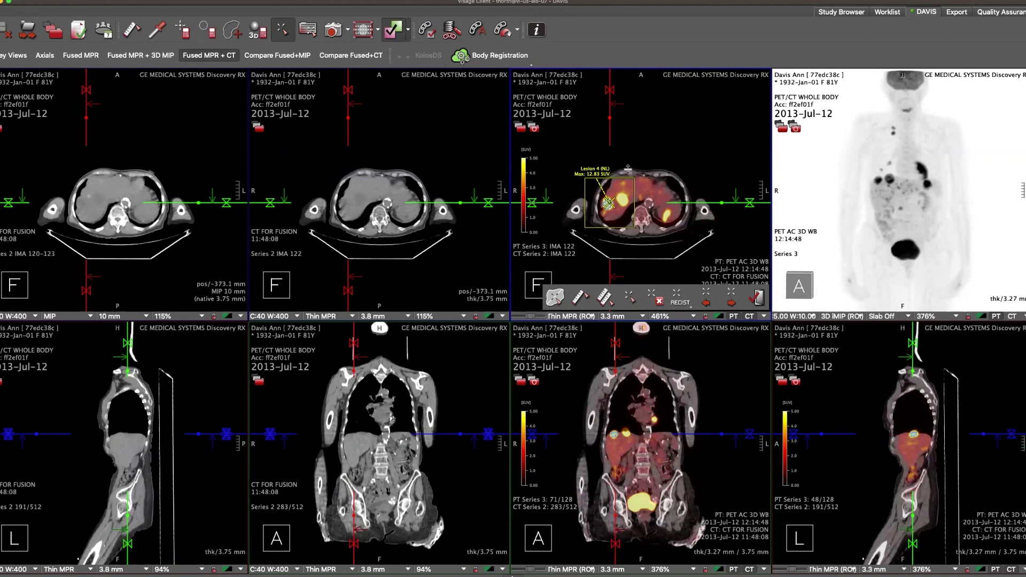
pyautogui.rightClick(656, 171)
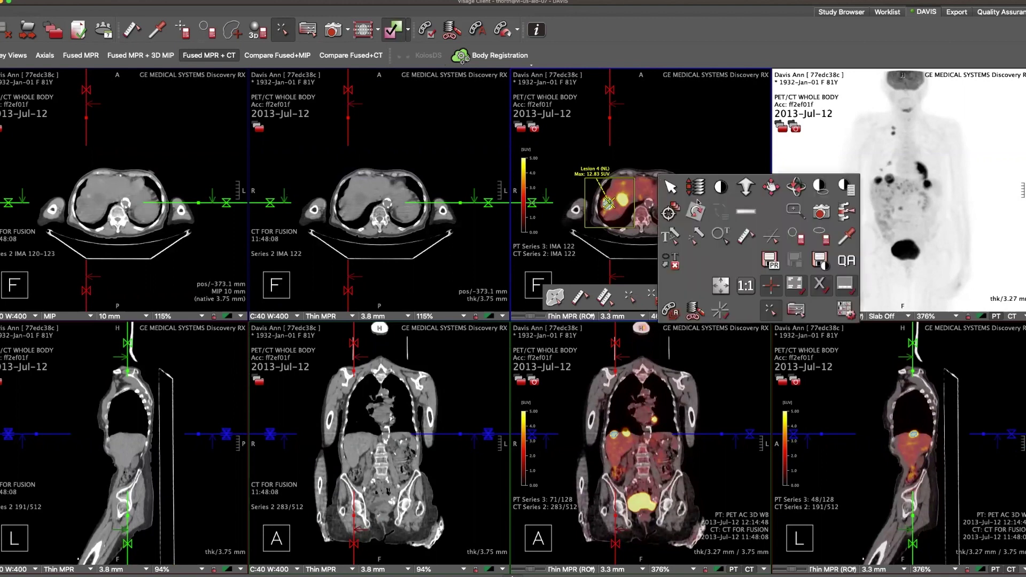
pyautogui.click(796, 310)
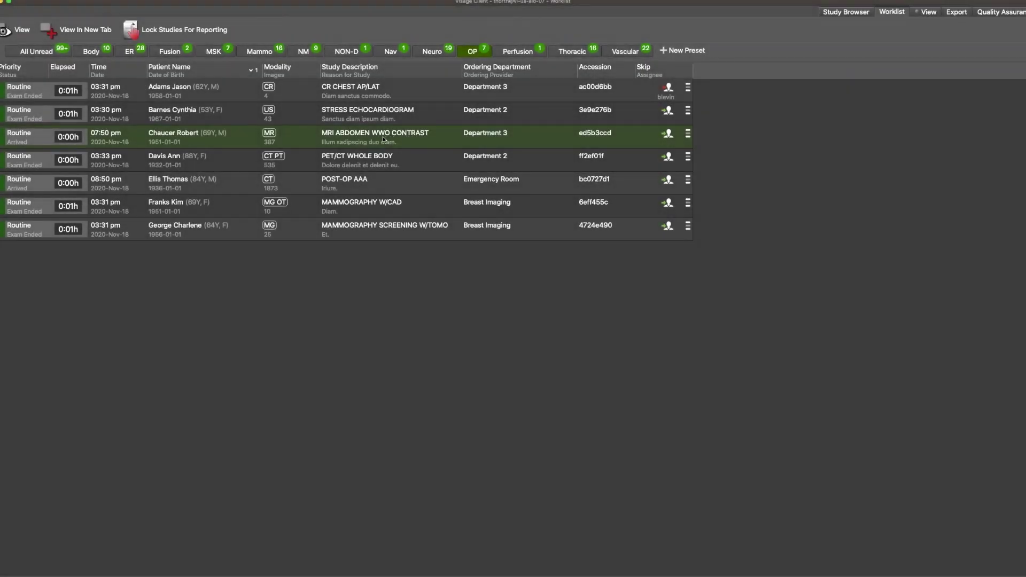
# Open the MRI ABDOMEN WWO CONTRAST study, link the series and scroll all axial current and prior images together
pyautogui.doubleClick(382, 139)
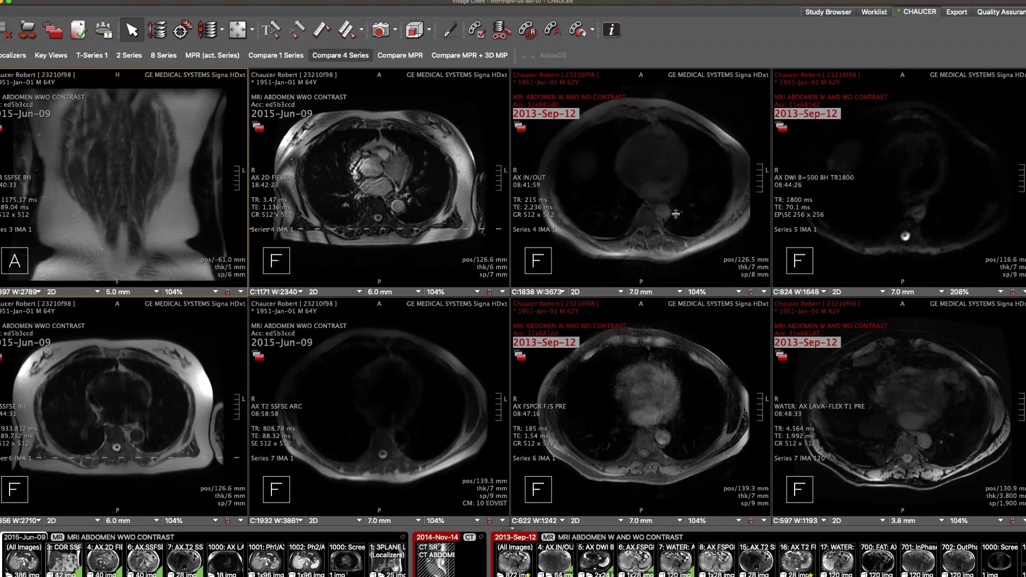
pyautogui.click(881, 222)
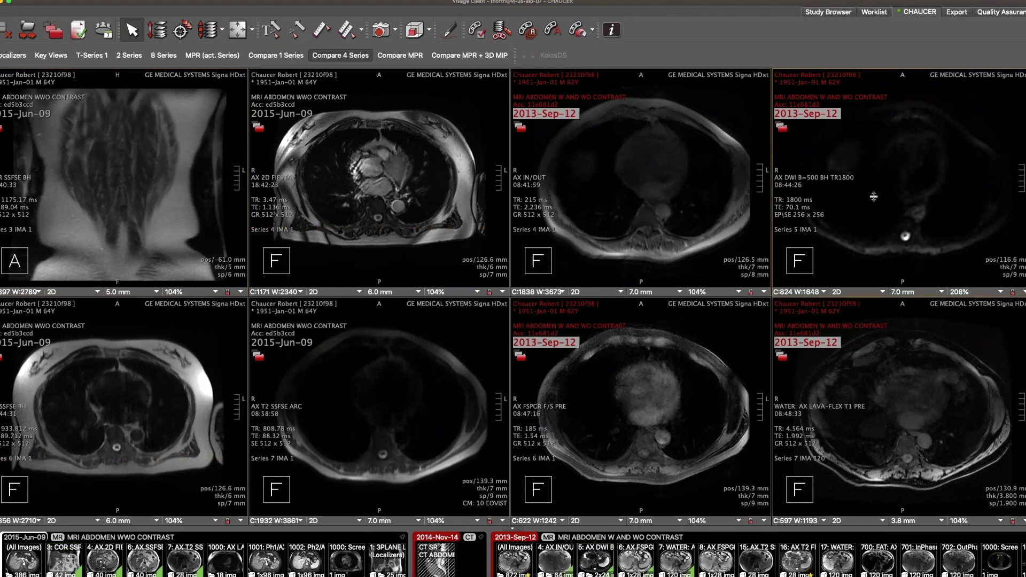
pyautogui.press('s')
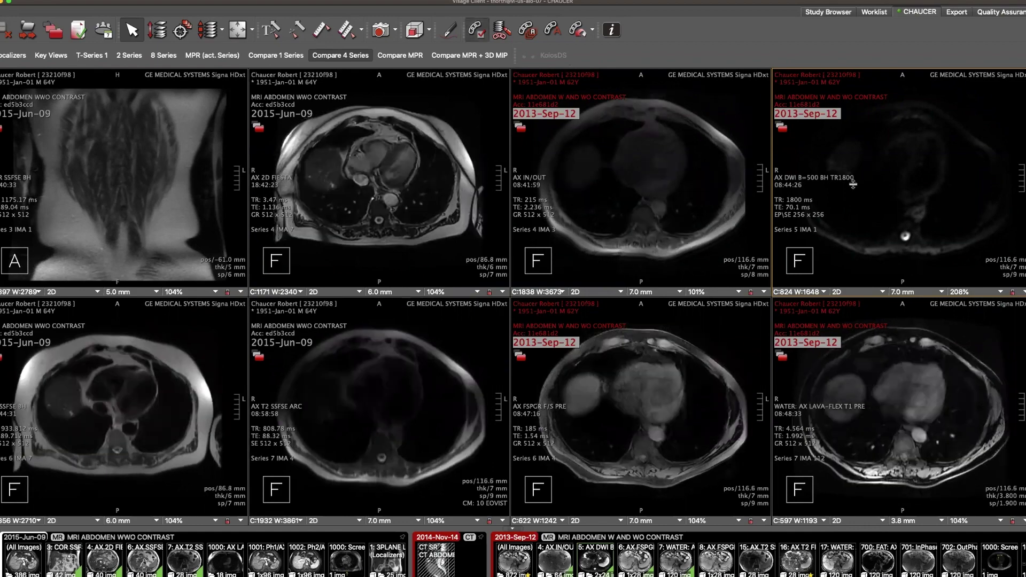
pyautogui.moveTo(888, 138)
pyautogui.mouseDown()
pyautogui.moveTo(883, 186)
pyautogui.moveTo(877, 151)
pyautogui.moveTo(881, 187)
pyautogui.moveTo(885, 150)
pyautogui.mouseUp()
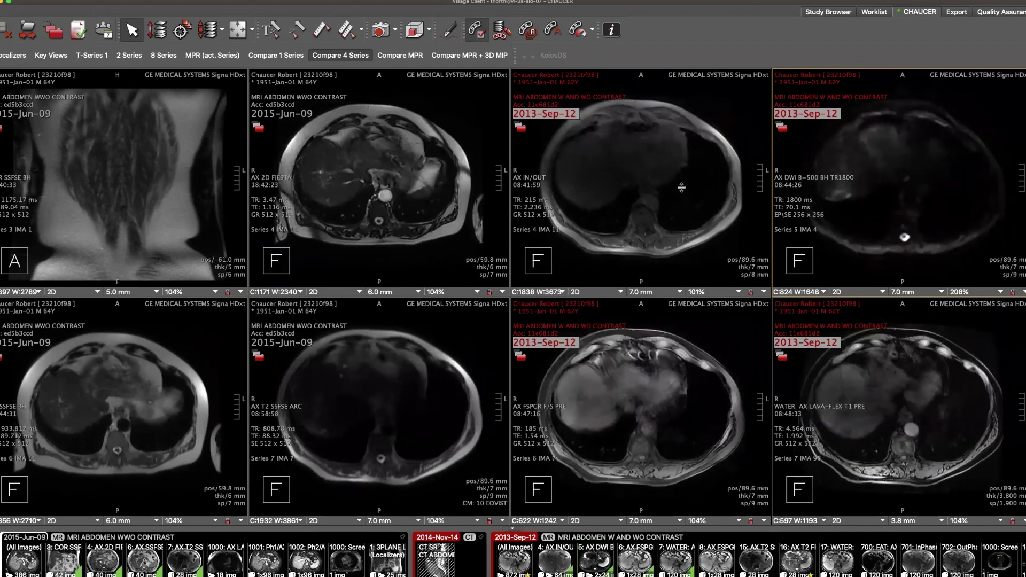
# Unlink the series to scroll the prior AX IN/OUT series alone, and relink them to bring all axial series along
pyautogui.click(475, 31)
pyautogui.scroll(-10, 634, 174)
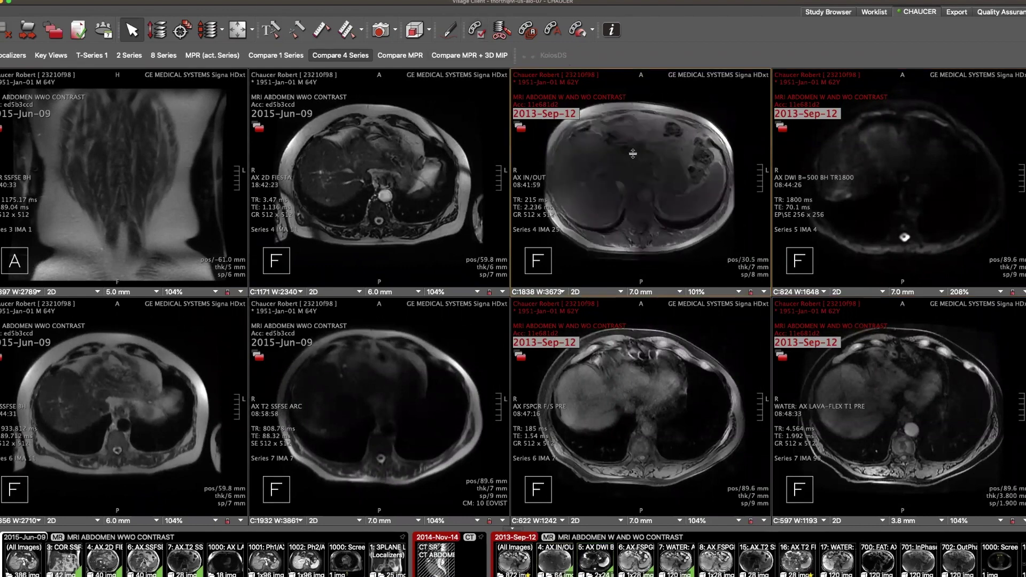
pyautogui.scroll(-1, 637, 155)
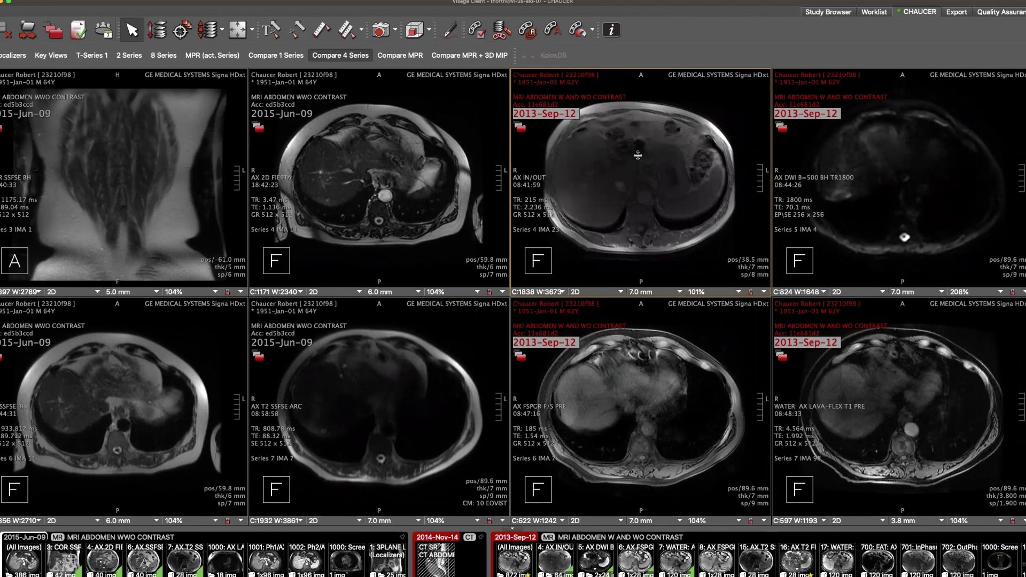
pyautogui.click(476, 31)
pyautogui.scroll(-2, 654, 143)
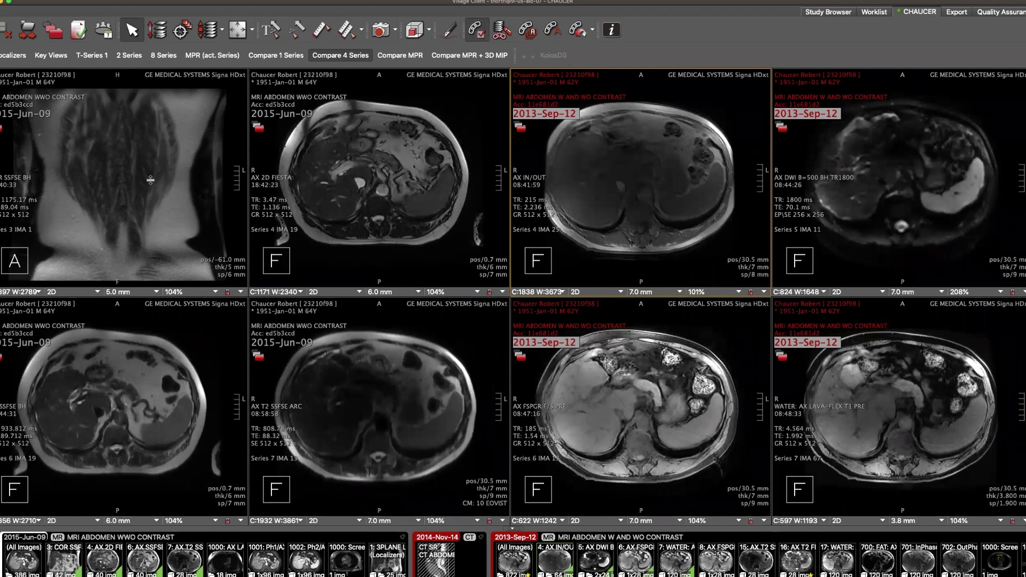
# Scroll through the 2015-Jun-09 coronal SSFSE BH series to image 17 and activate the AX 2D FIESTA series to show its reference line
pyautogui.scroll(-11, 130, 188)
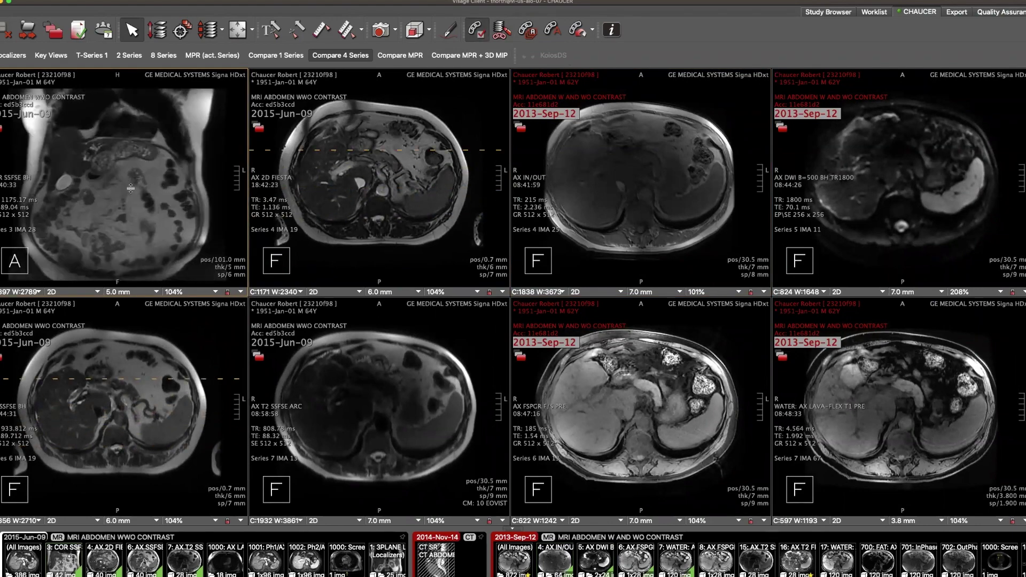
pyautogui.scroll(-10, 131, 188)
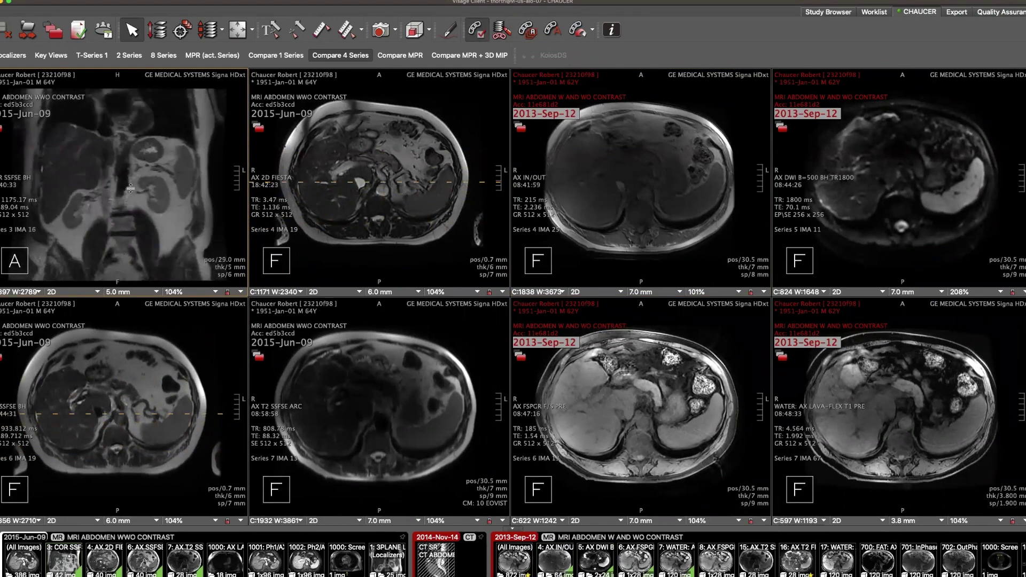
pyautogui.scroll(5, 131, 188)
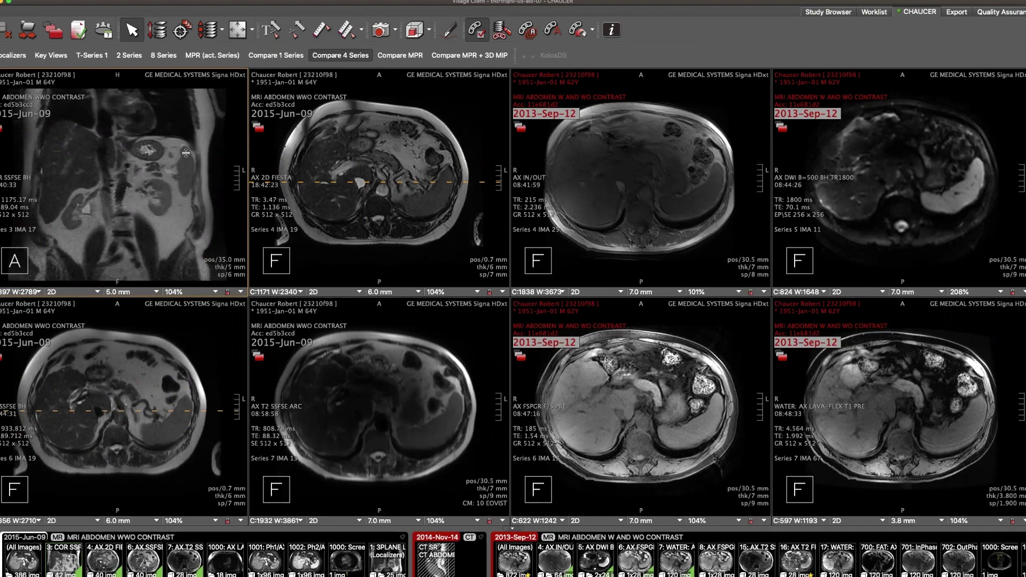
pyautogui.click(323, 156)
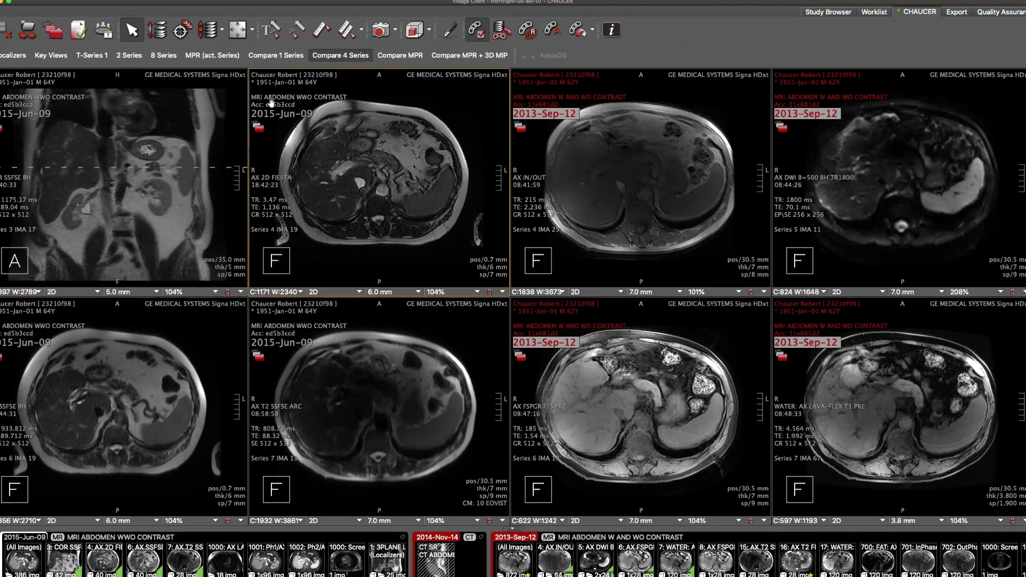
# Switch to the Compare 1 Series layout, replace the current coronal series with AX T2 SSFSE ARC and scroll it up to image 6
pyautogui.click(275, 55)
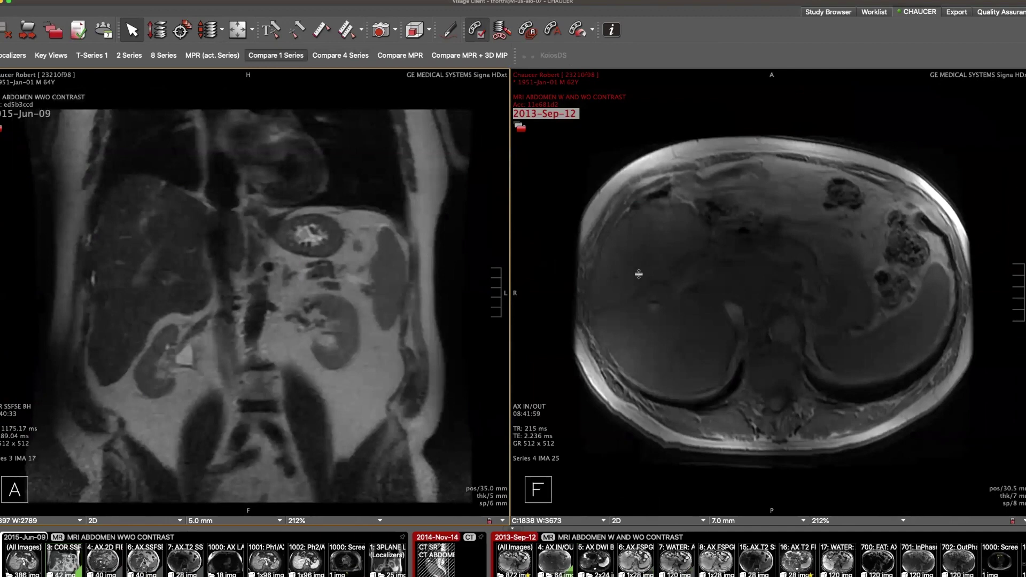
pyautogui.moveTo(180, 557); pyautogui.dragTo(235, 339)
pyautogui.scroll(10, 217, 234)
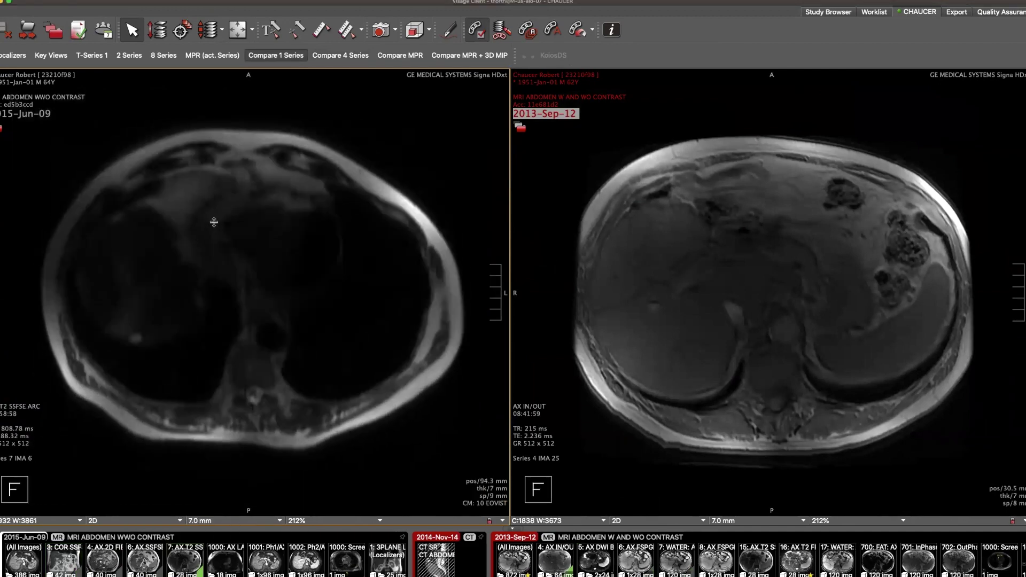
# Load the 2009-Mar-09 US ABDOMEN W DOPPLER prior from the study navigator beside the current MRI, and close the navigator
pyautogui.click(53, 33)
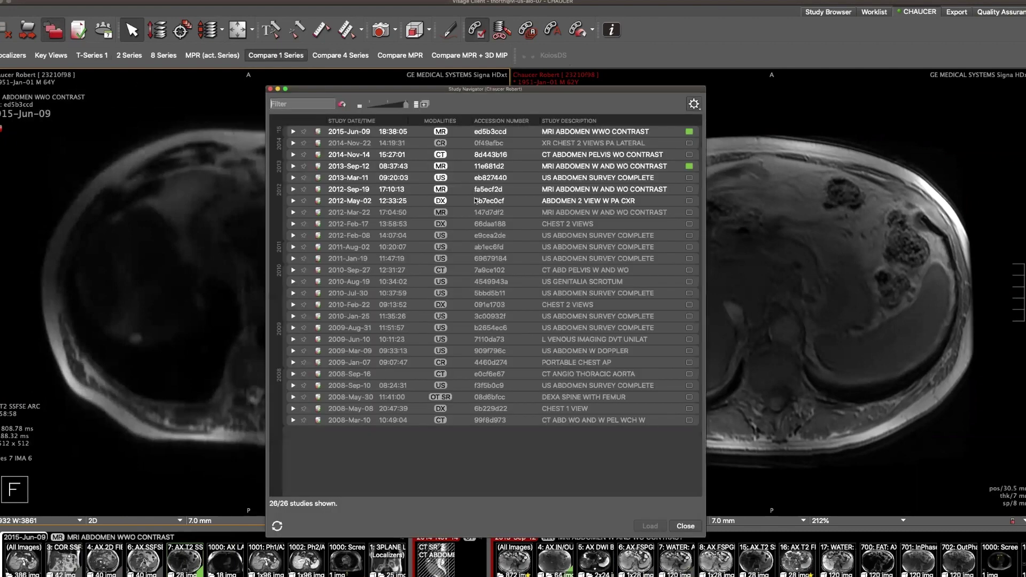
pyautogui.moveTo(538, 90); pyautogui.dragTo(537, 53)
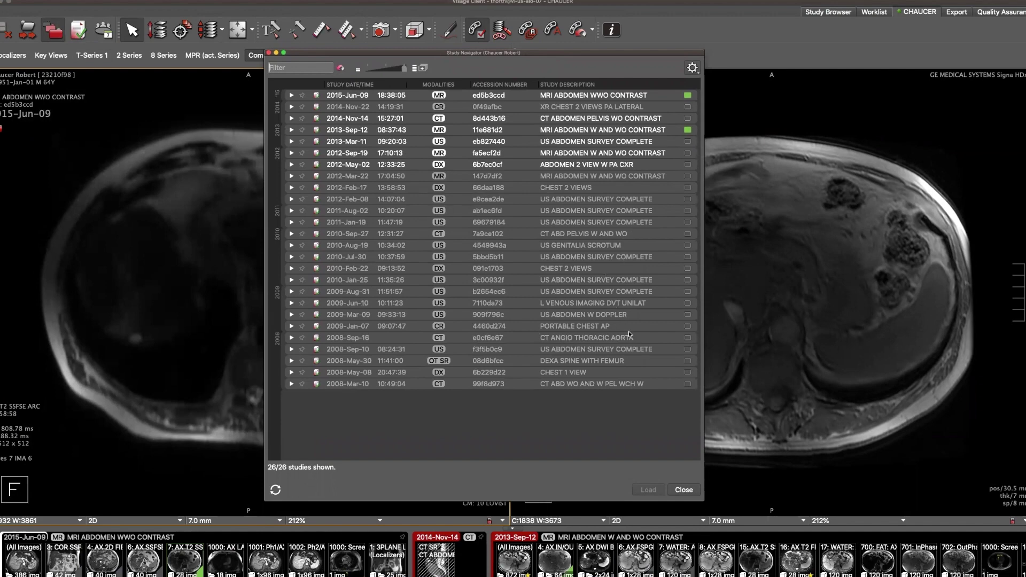
pyautogui.click(372, 319)
pyautogui.moveTo(305, 342); pyautogui.dragTo(763, 376)
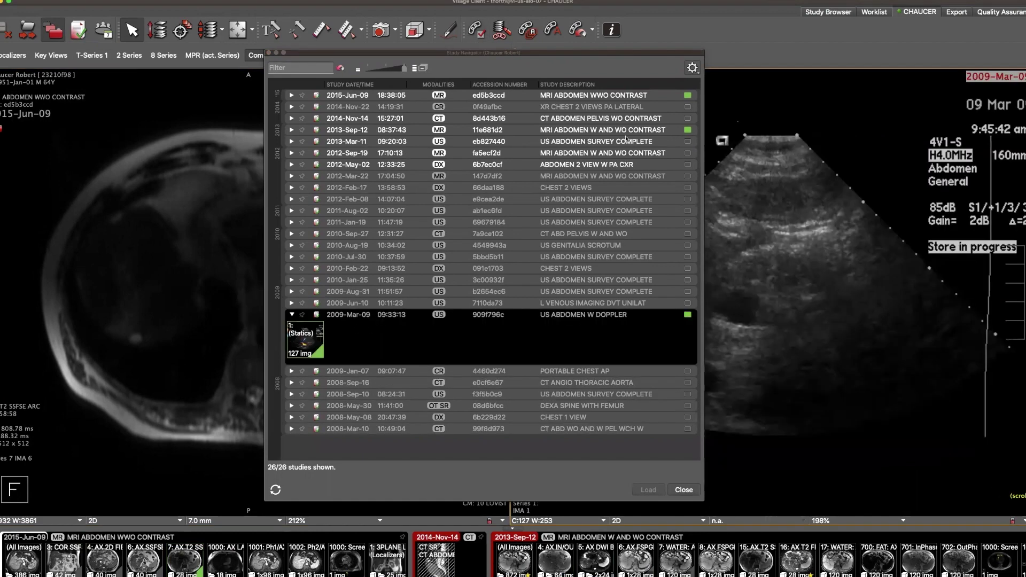
pyautogui.click(640, 53)
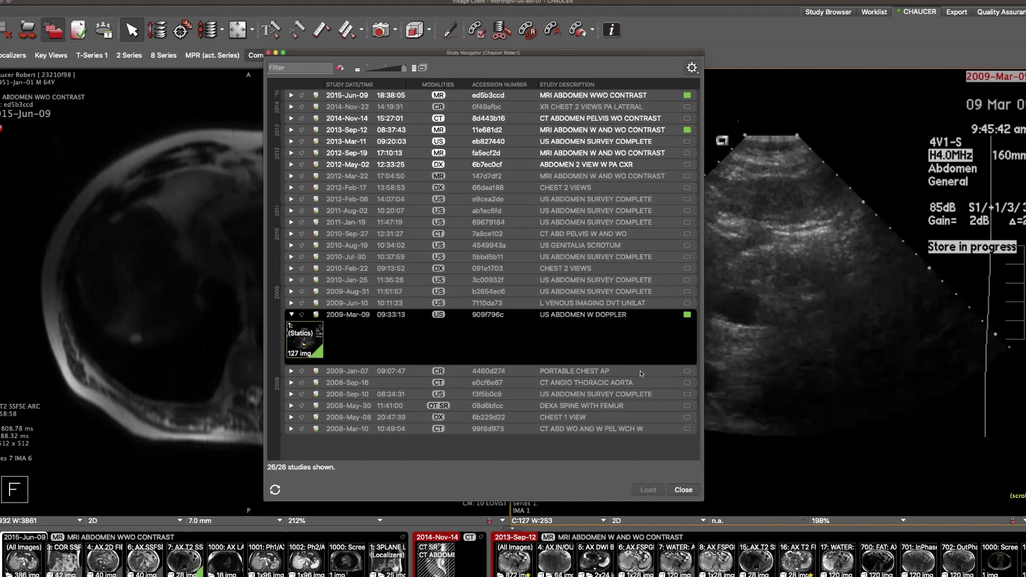
pyautogui.click(684, 489)
# Scroll through the 2009-Mar-09 ultrasound to image 23 and the current AX T2 SSFSE ARC series up to image 1
pyautogui.scroll(-6, 802, 275)
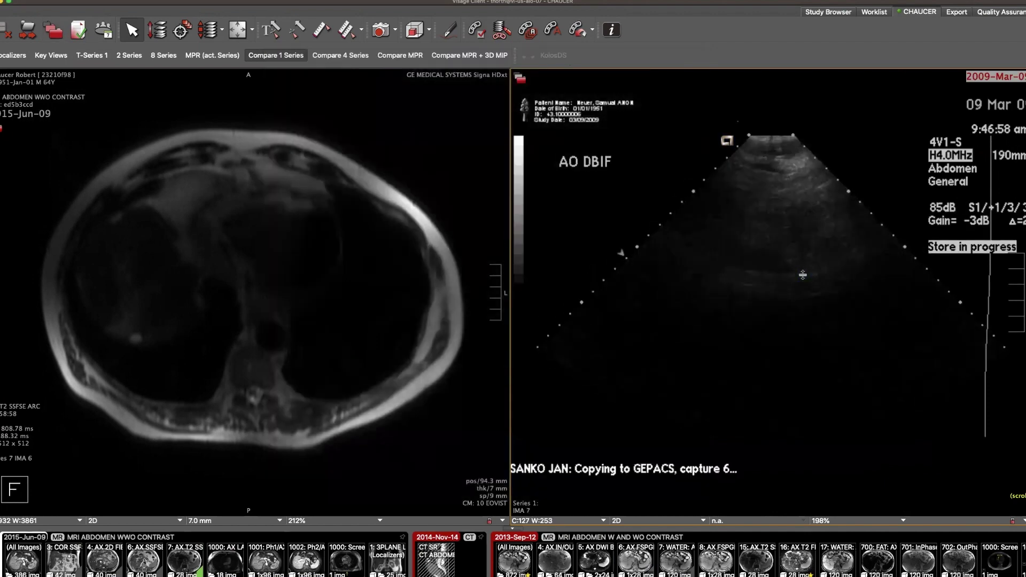
pyautogui.scroll(-13, 803, 275)
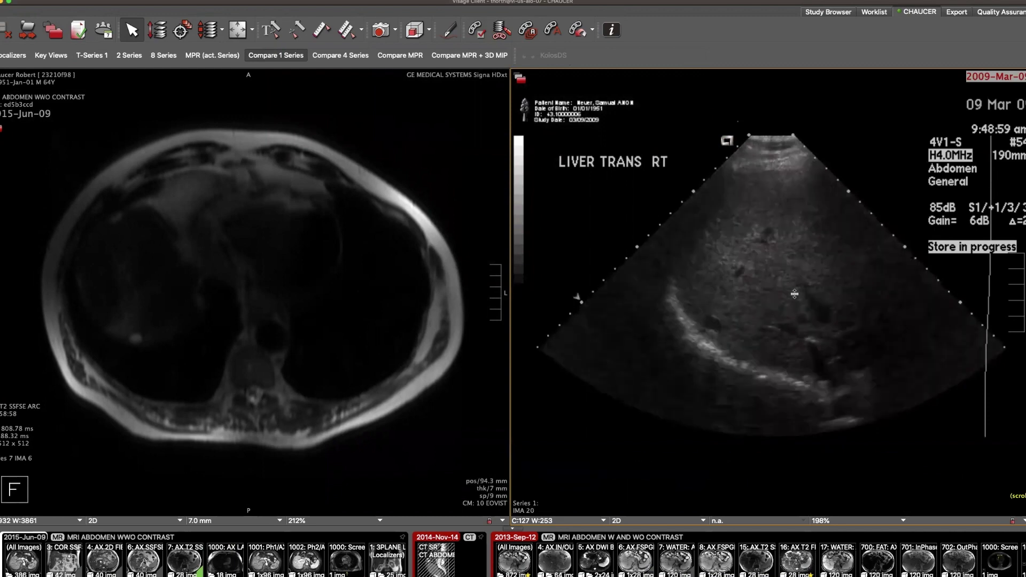
pyautogui.scroll(-3, 795, 294)
pyautogui.scroll(5, 320, 312)
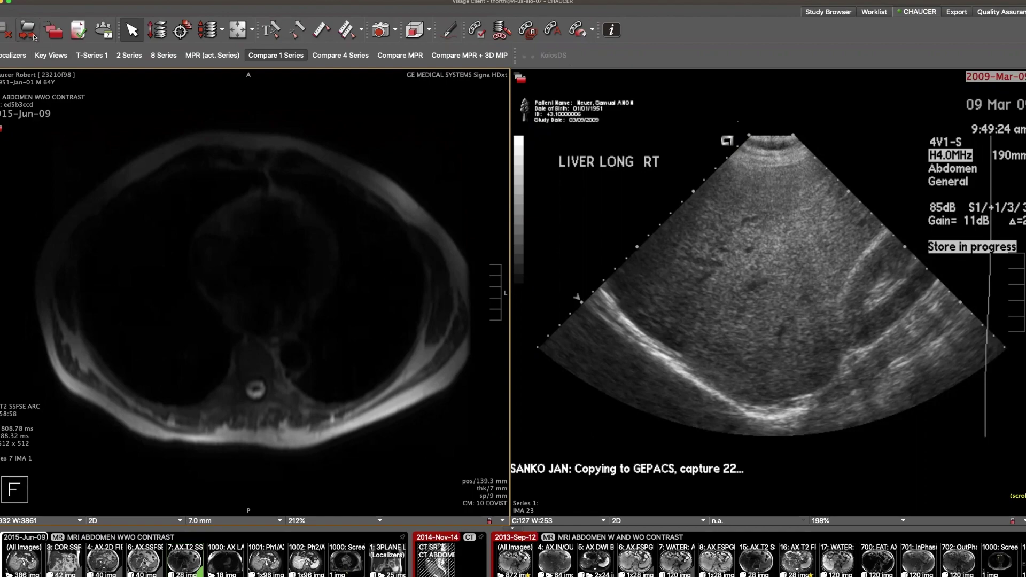
# Move on to the POST-OP AAA study and register the 2009-Sep-04 CT to the 2009-Mar-09 prior for linked viewing
pyautogui.click(28, 32)
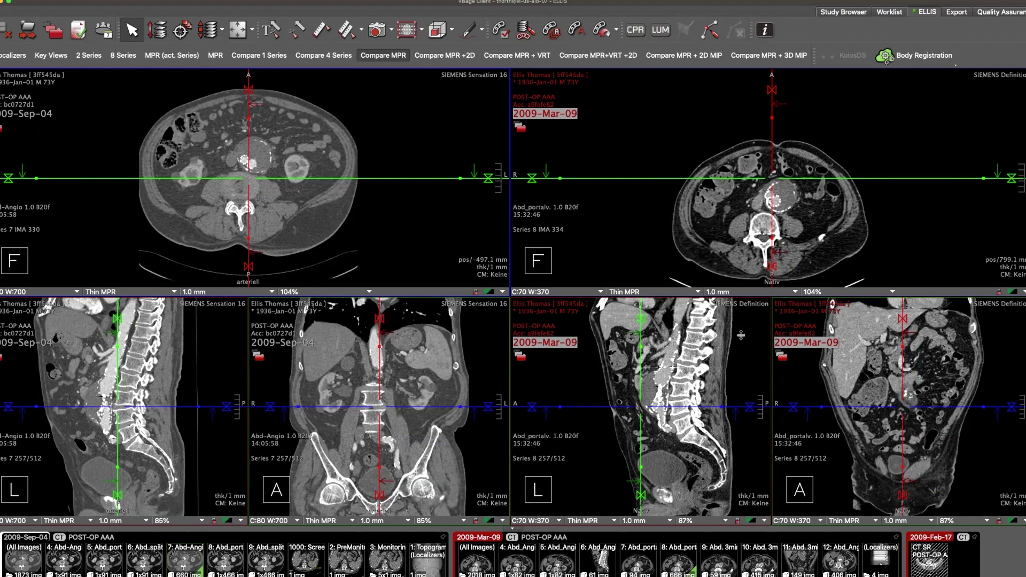
pyautogui.scroll(8, 688, 376)
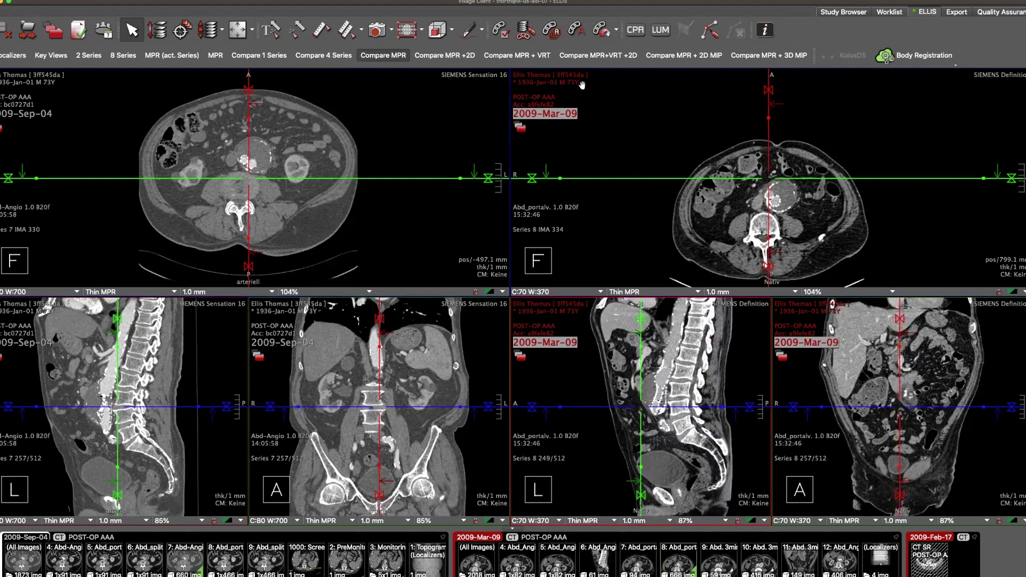
pyautogui.click(576, 33)
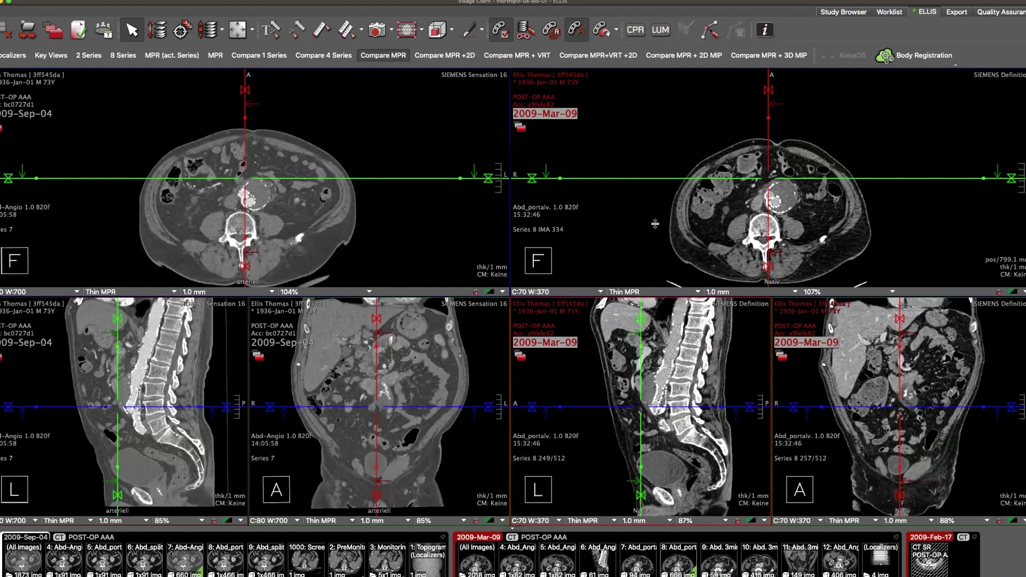
# Scroll the linked axial views to prior image 310 and realign the sagittal and coronal MPR planes along the aorta
pyautogui.moveTo(706, 232)
pyautogui.mouseDown()
pyautogui.moveTo(710, 172)
pyautogui.moveTo(698, 249)
pyautogui.mouseUp()
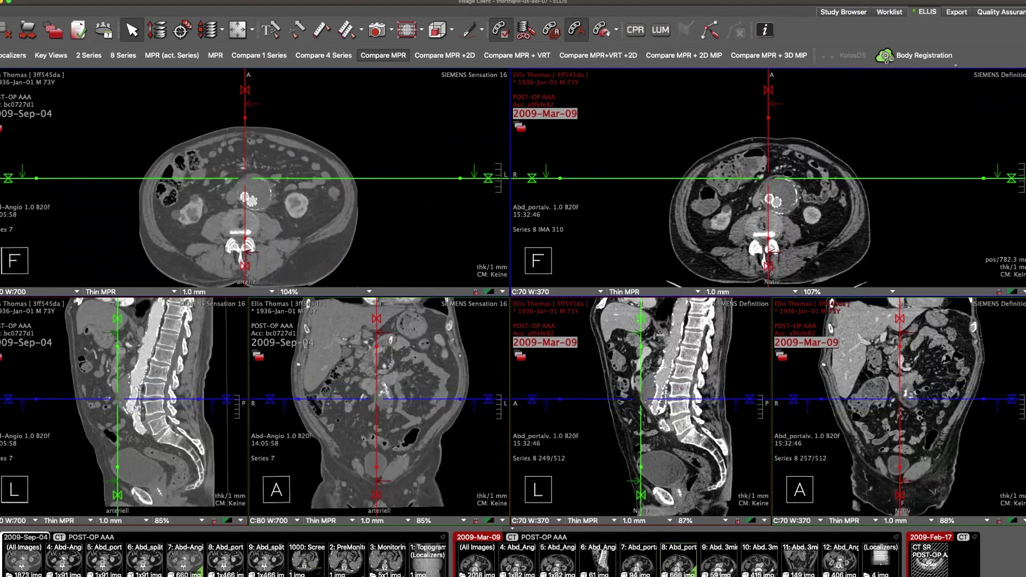
pyautogui.moveTo(634, 397); pyautogui.dragTo(685, 351)
pyautogui.moveTo(898, 349); pyautogui.dragTo(858, 337)
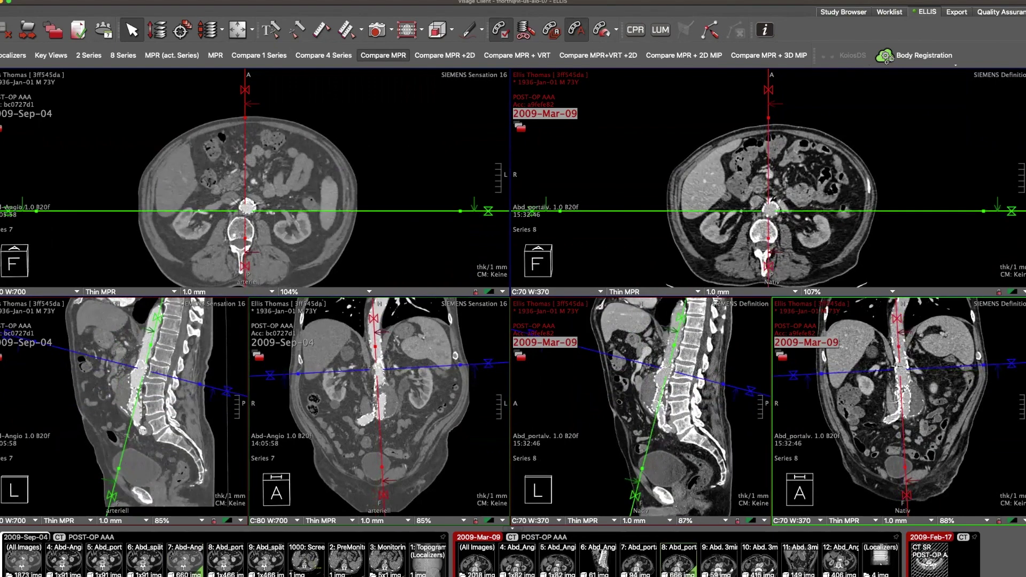
# Display the 2009-Mar-09 series as a 5.0 mm MIP and apply the C:383 W:1013 window preset
pyautogui.click(698, 292)
pyautogui.click(660, 331)
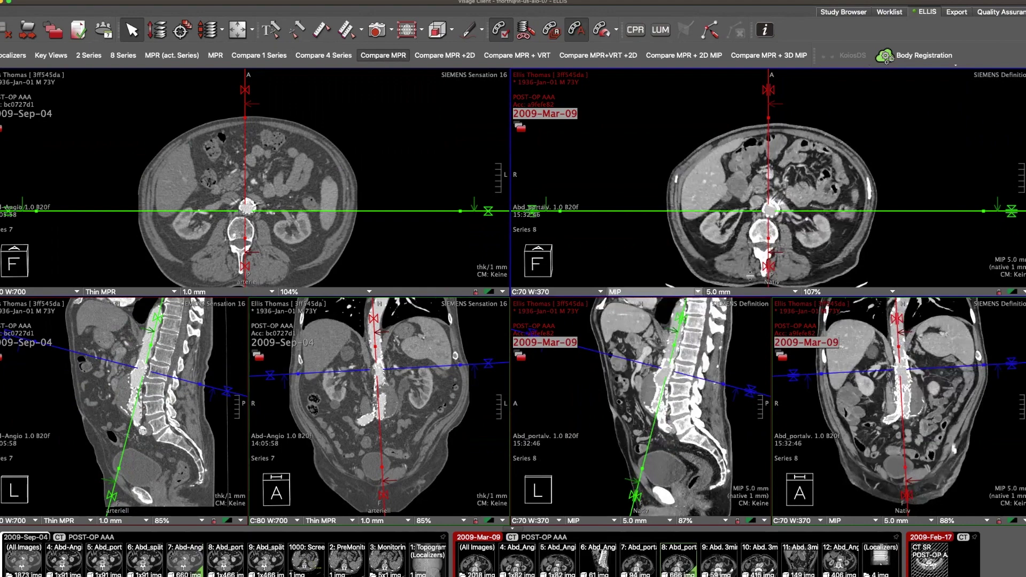
pyautogui.press('2')
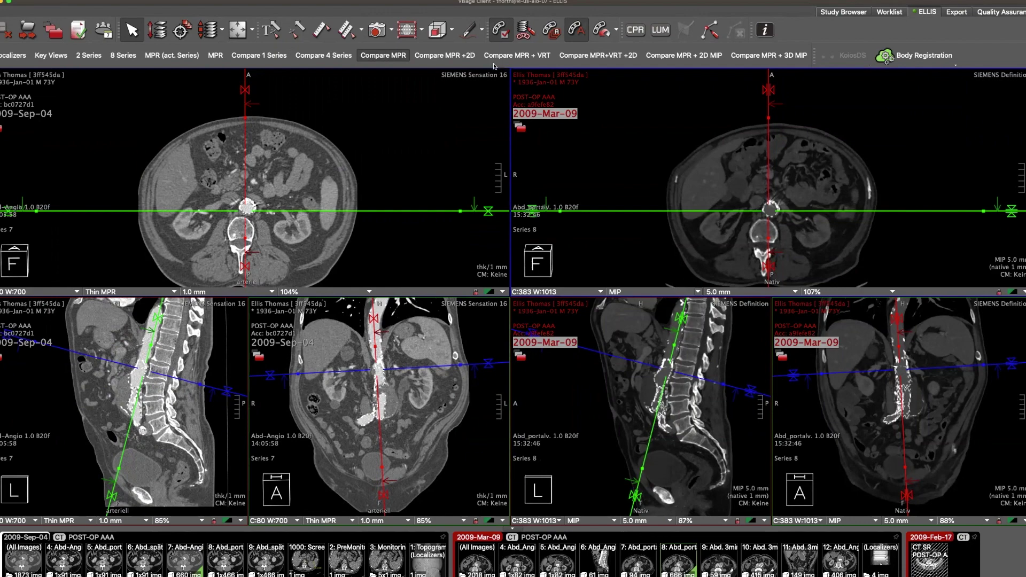
# Switch to the Compare MPR + VRT layout, rotate the linked volume renderings obliquely and scroll the linked coronal views
pyautogui.click(509, 54)
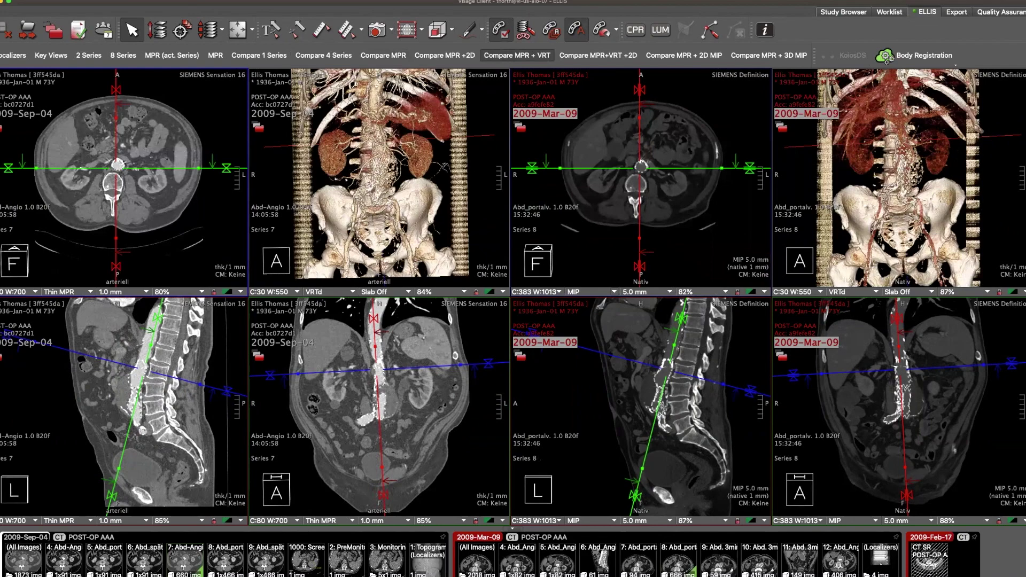
pyautogui.moveTo(347, 163); pyautogui.dragTo(412, 179)
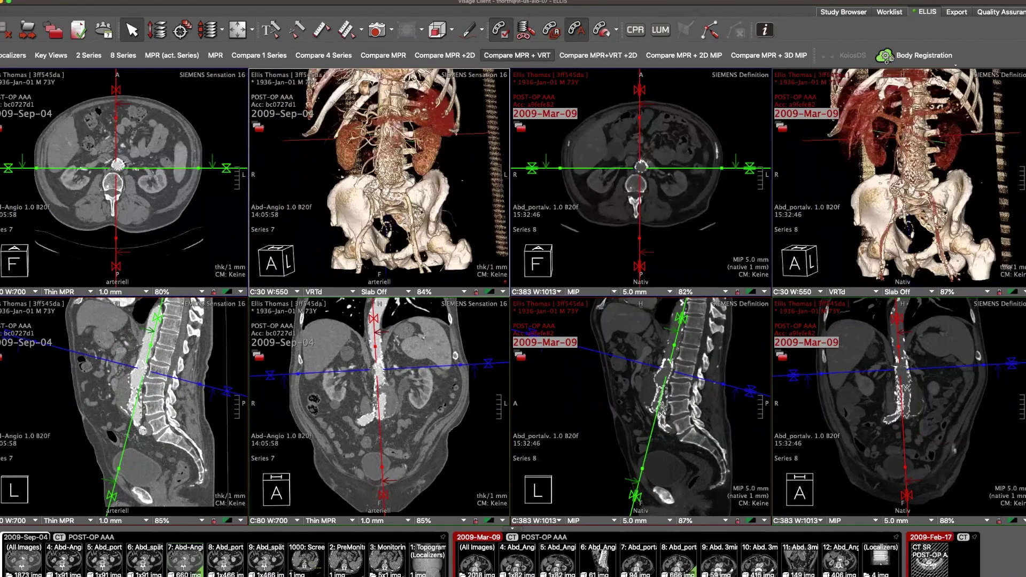
pyautogui.scroll(5, 421, 342)
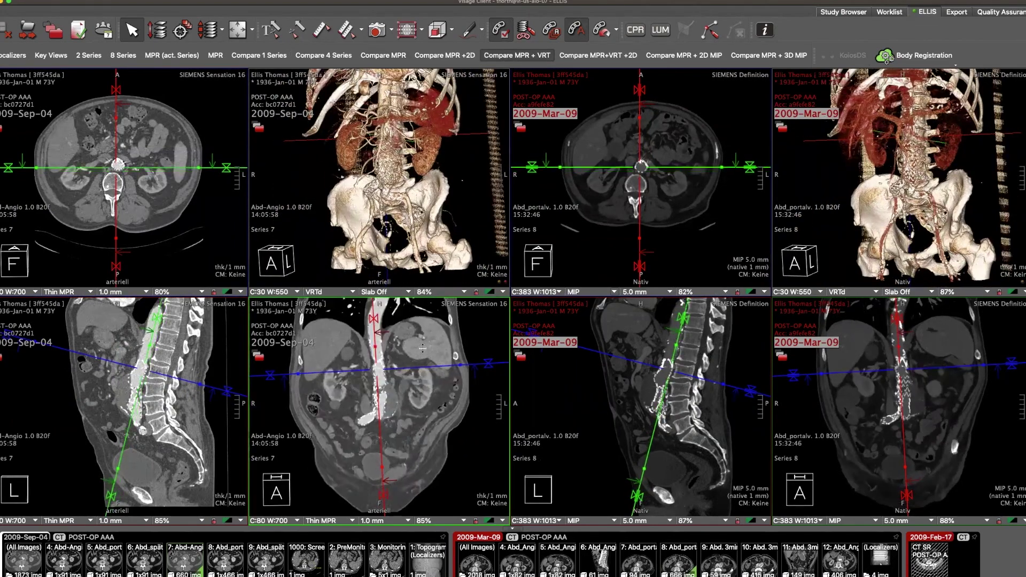
pyautogui.scroll(-4, 422, 359)
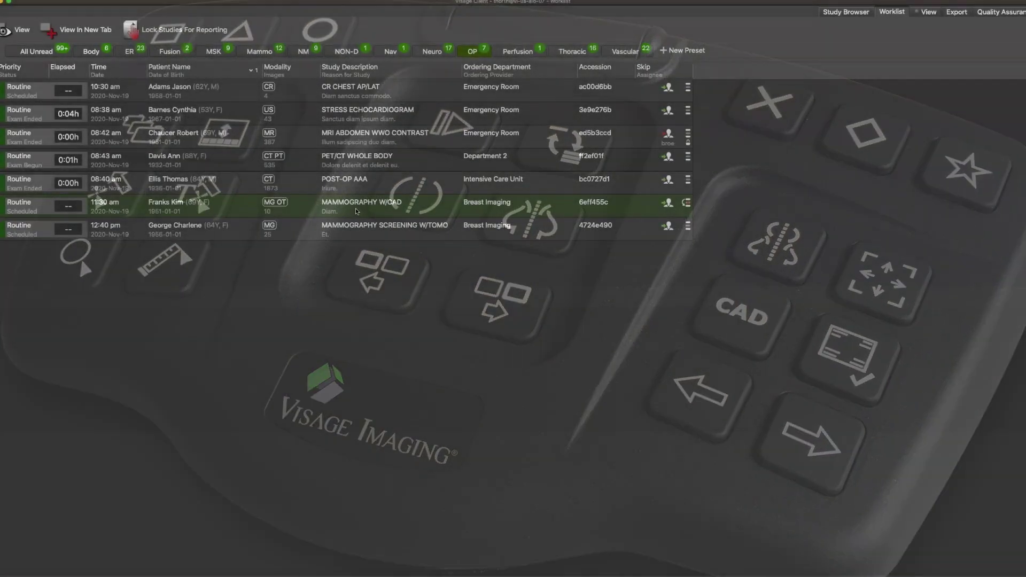
# Open the MAMMOGRAPHY W/CAD study from the worklist and advance the hanging protocol to the MLO layout
pyautogui.doubleClick(355, 209)
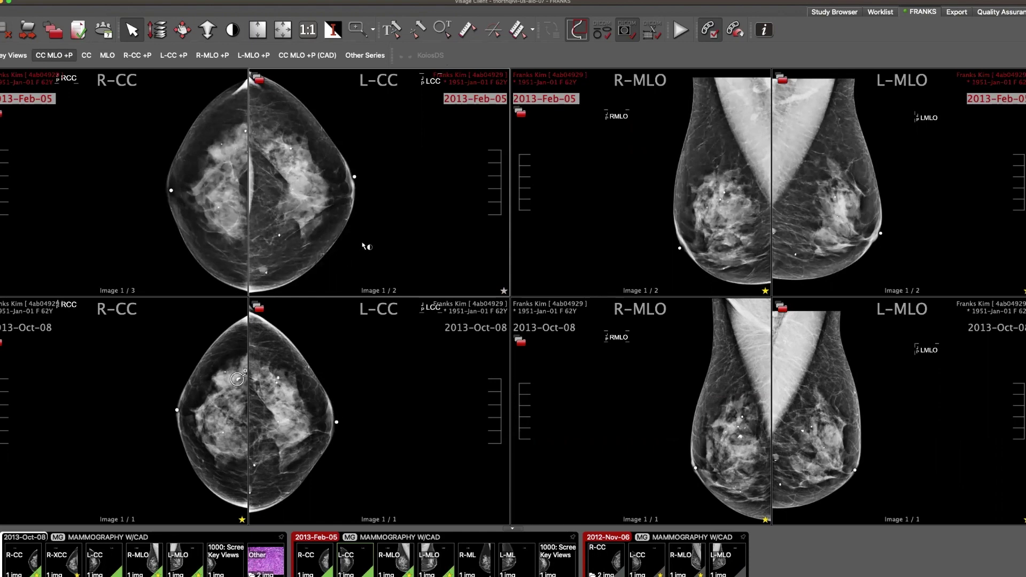
pyautogui.press('space')
pyautogui.press('space')
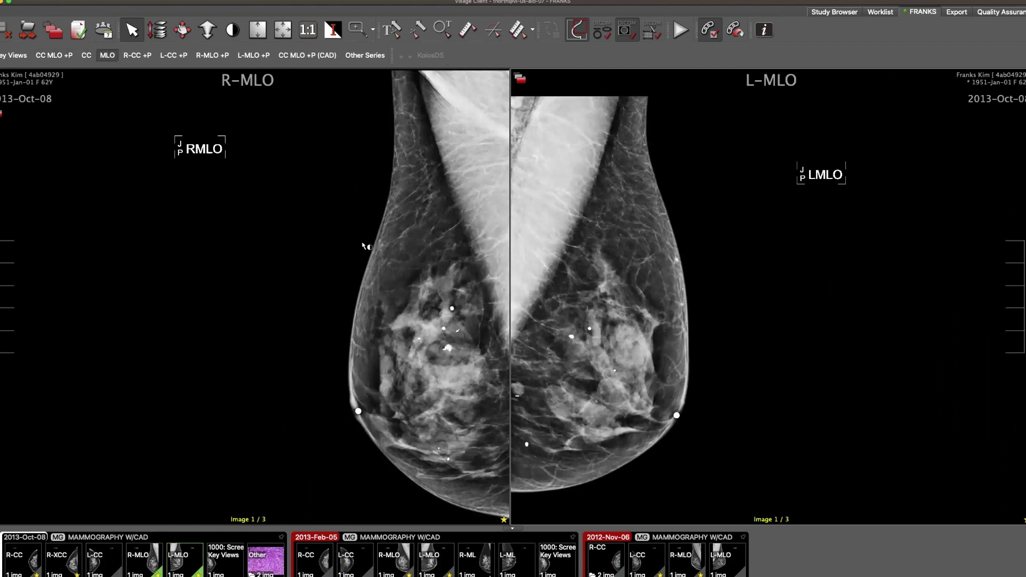
# Step through the magnified quadrants of the R-MLO and L-MLO views and look over the MLO layout's options
pyautogui.press('space')
pyautogui.press('space')
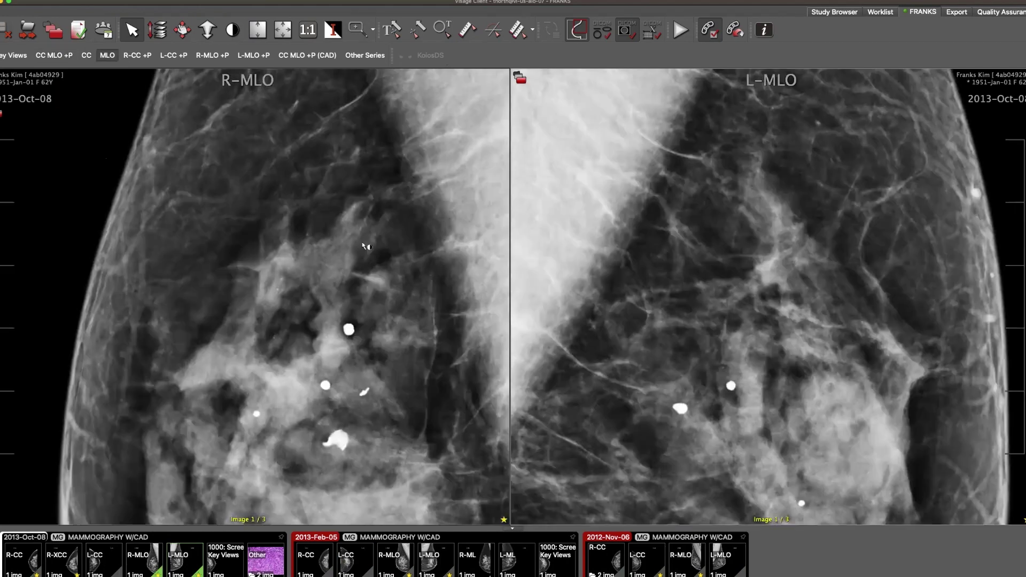
pyautogui.press('space')
pyautogui.press('space')
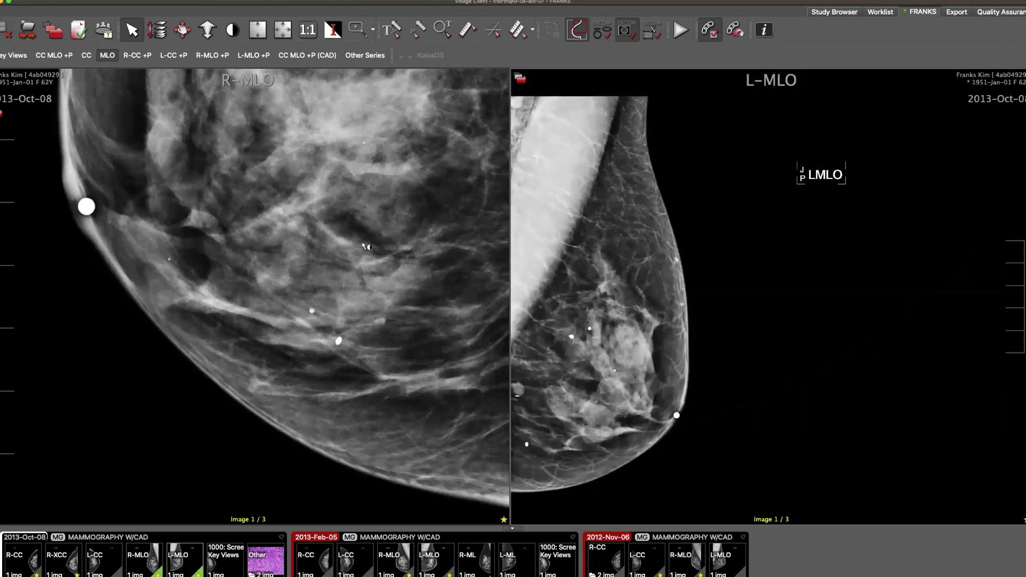
pyautogui.rightClick(107, 56)
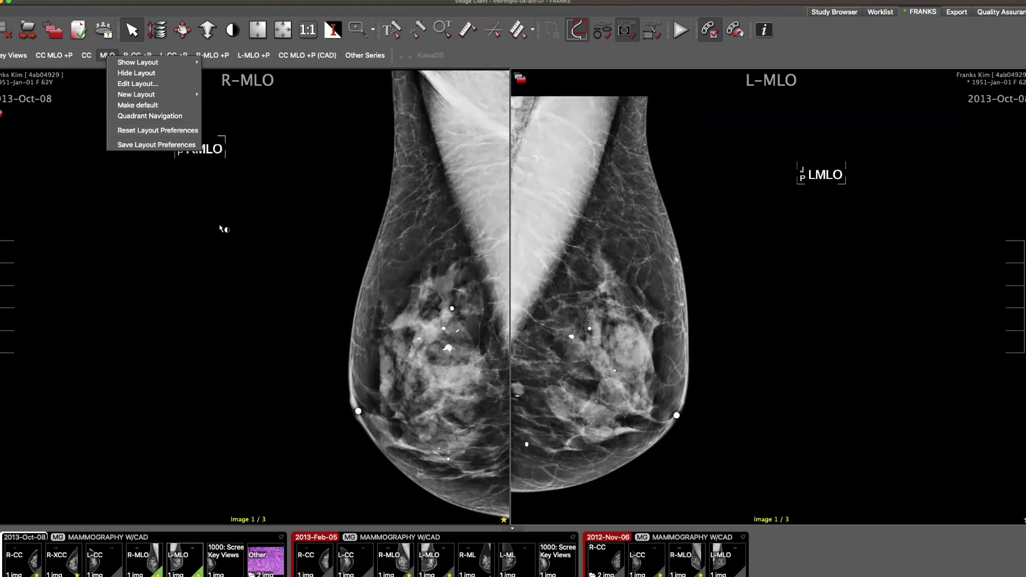
pyautogui.click(221, 227)
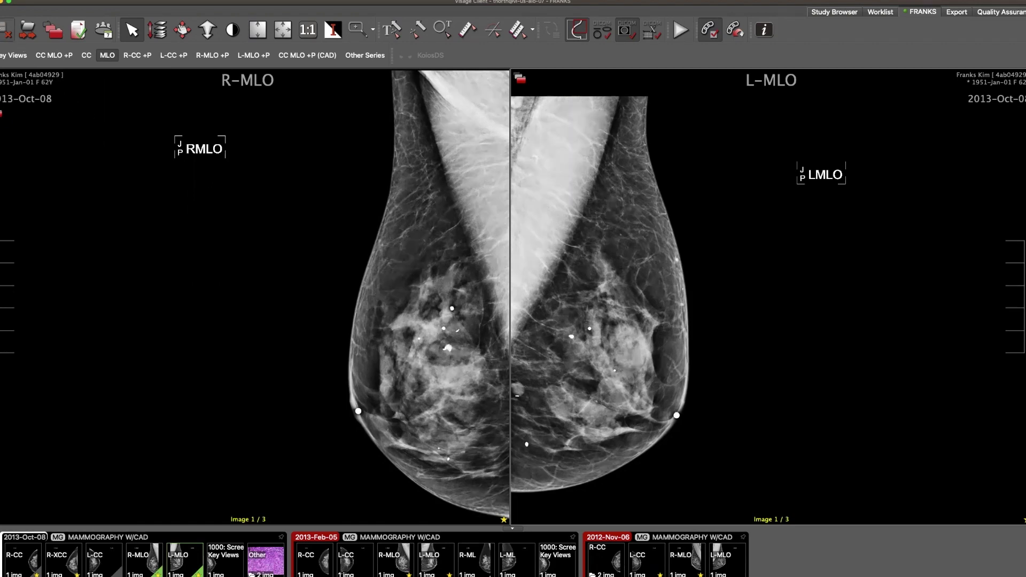
# Open the MAMMOGRAPHY SCREENING W/TOMO study and scroll the R-CC and L-CC views through their tomosynthesis slices and back to 2D
pyautogui.click(8, 31)
pyautogui.doubleClick(305, 231)
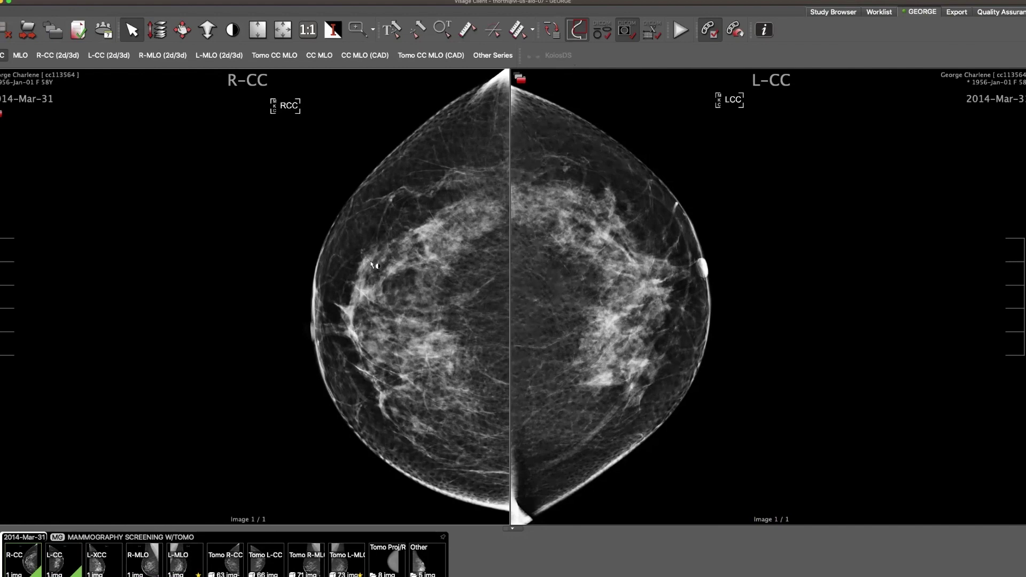
pyautogui.scroll(-1, 378, 268)
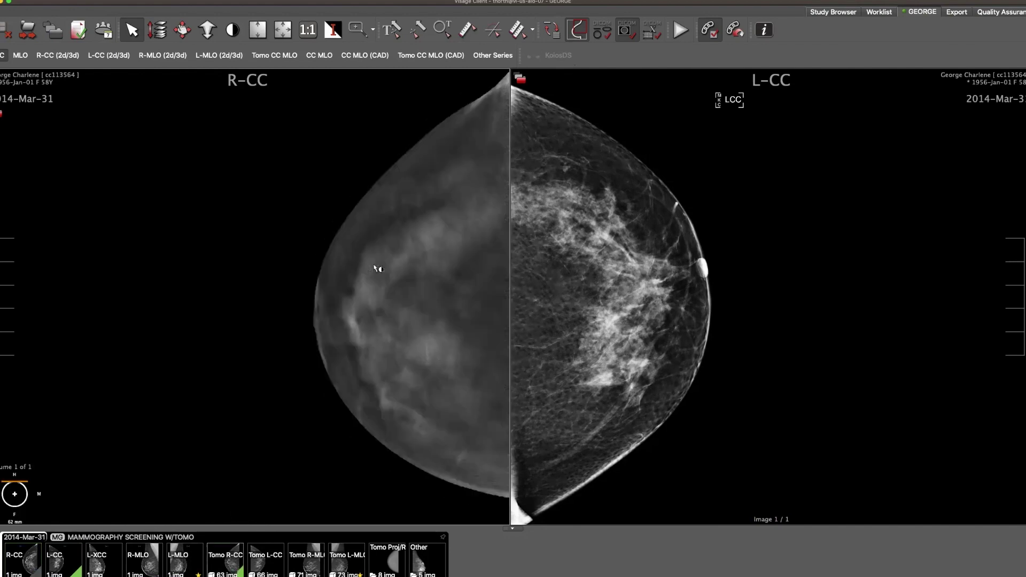
pyautogui.scroll(-10, 355, 211)
pyautogui.scroll(4, 352, 289)
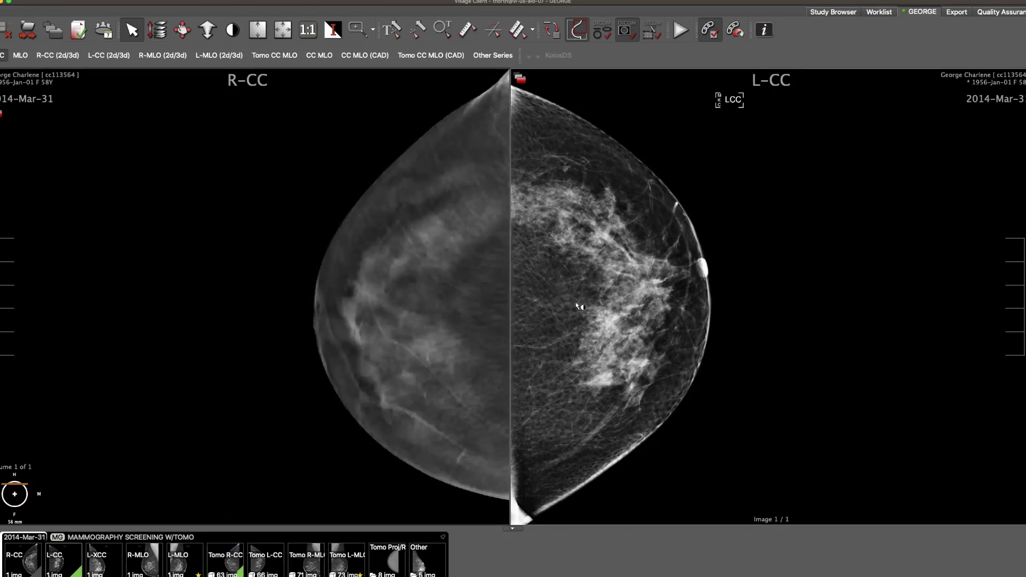
pyautogui.scroll(-2, 578, 300)
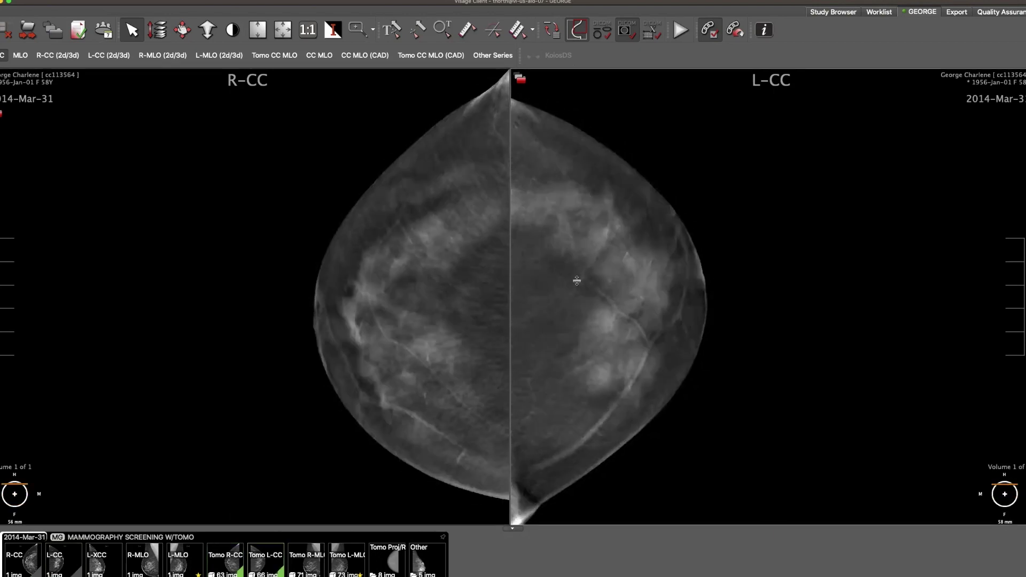
pyautogui.scroll(2, 577, 283)
pyautogui.scroll(3, 450, 281)
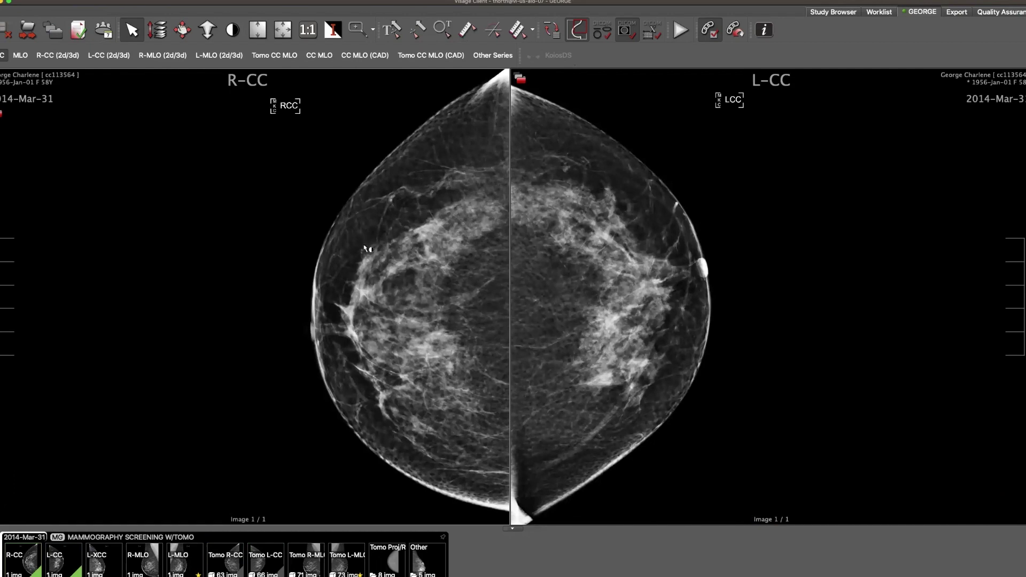
# Advance to the R-CC (2d/3d) layout and scroll the tomosynthesis volume to the 10 mm slice for comparison with the 2D image
pyautogui.press('pagedown')
pyautogui.press('pagedown')
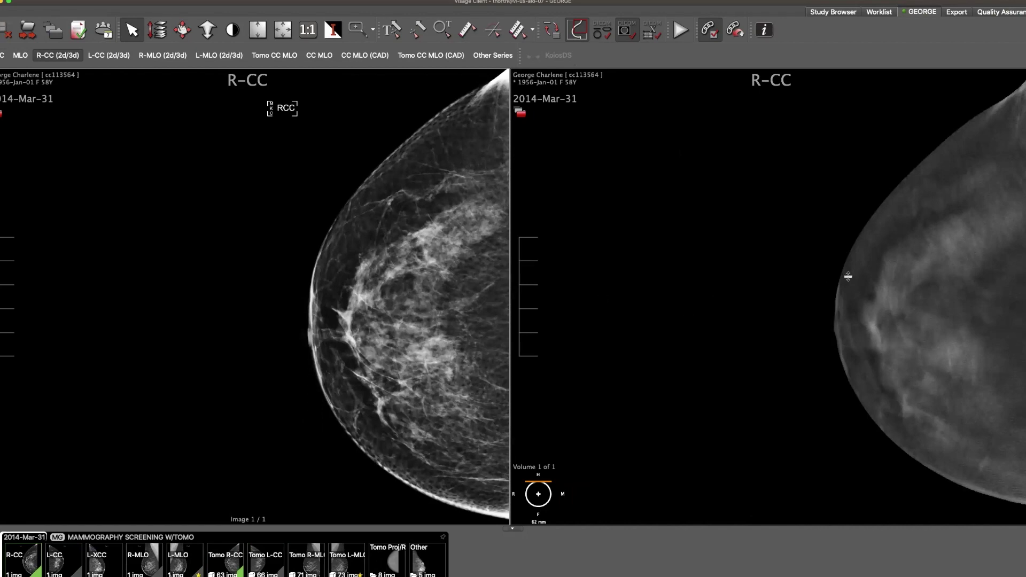
pyautogui.moveTo(873, 270); pyautogui.dragTo(875, 400)
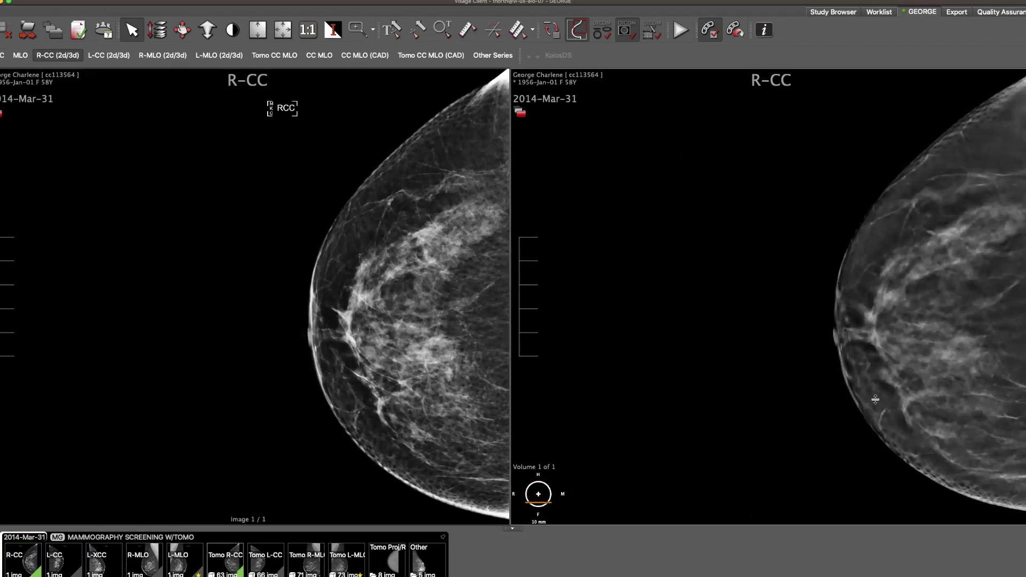
pyautogui.click(446, 308)
pyautogui.click(446, 308)
pyautogui.click(446, 308)
pyautogui.click(446, 308)
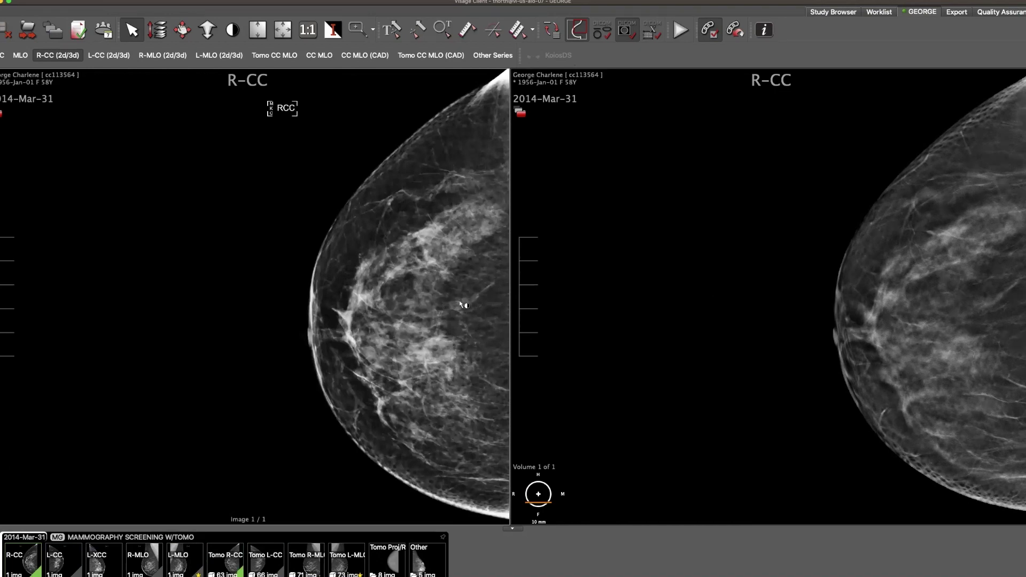
# Advance the hanging protocol to the R-MLO (2d/3d) layout
pyautogui.press('pagedown')
pyautogui.press('pagedown')
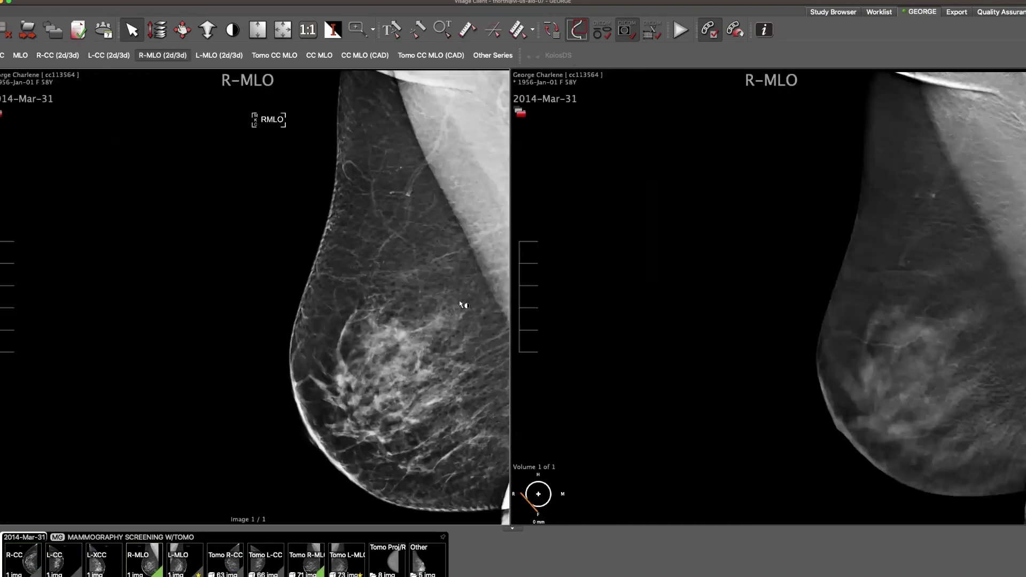